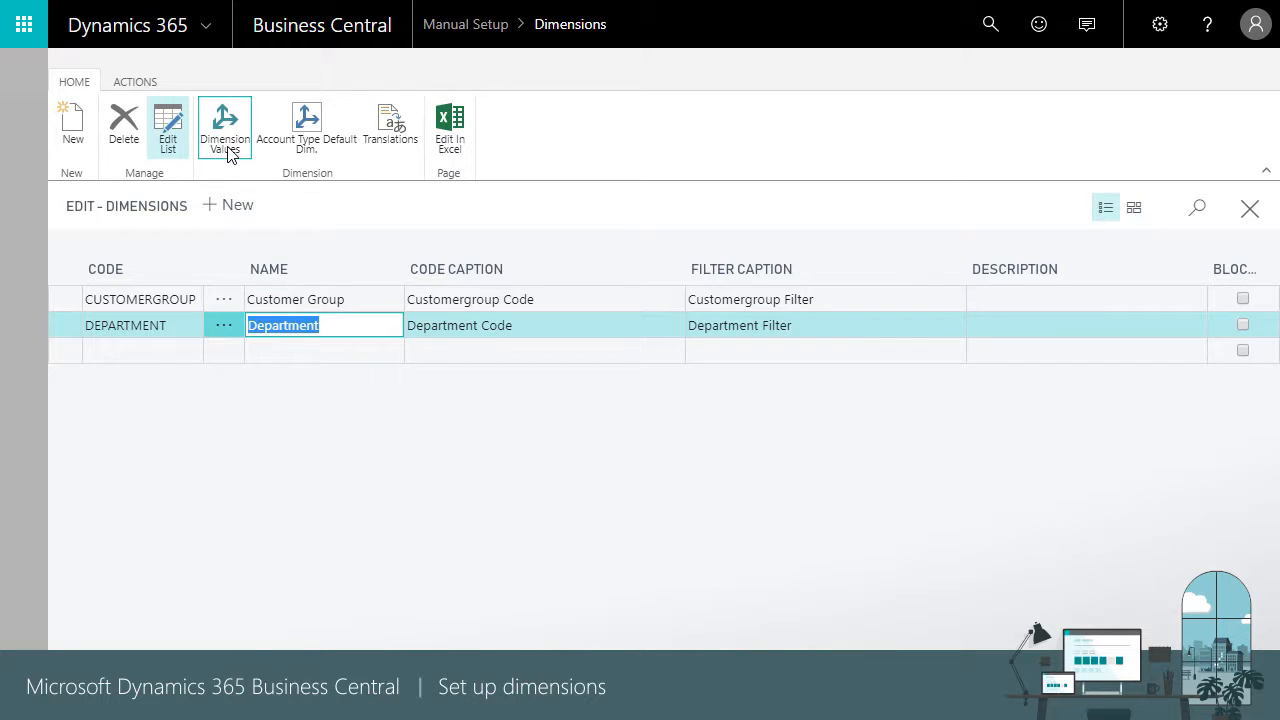
# Review the DEPARTMENT dimension's values and the available dimension value types, then close the values and the Dimensions list
pyautogui.click(226, 145)
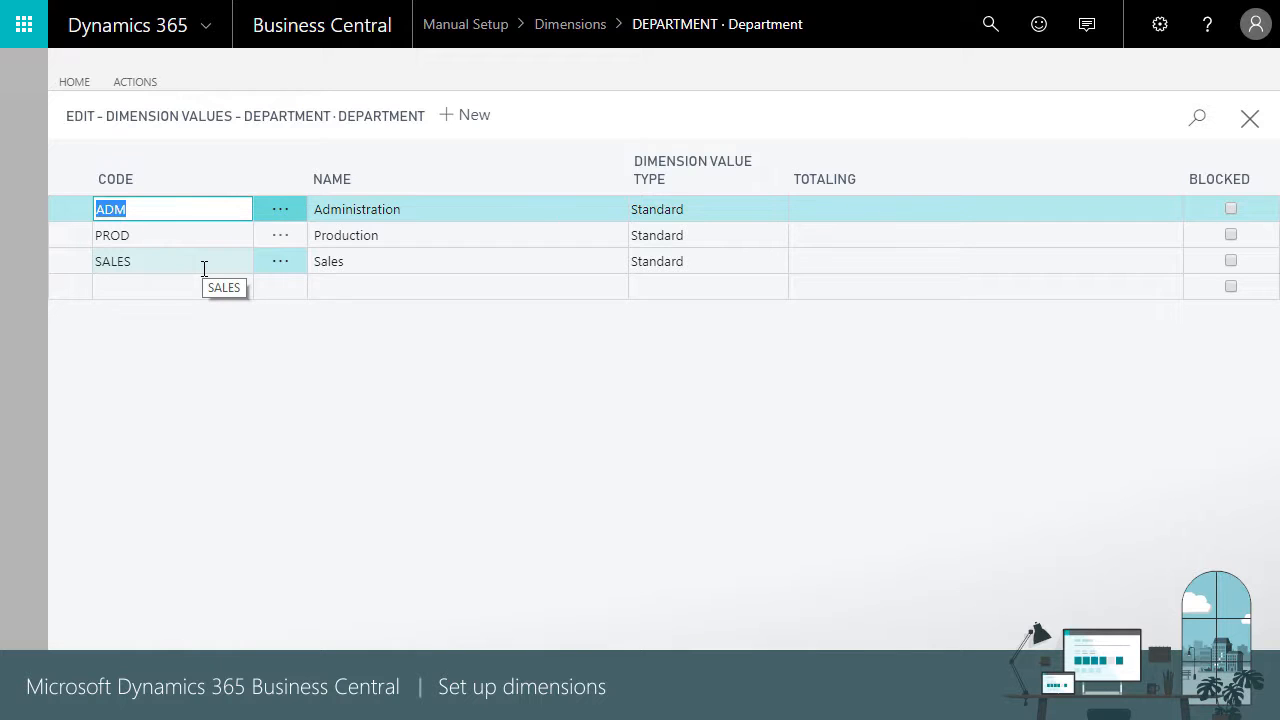
pyautogui.click(781, 212)
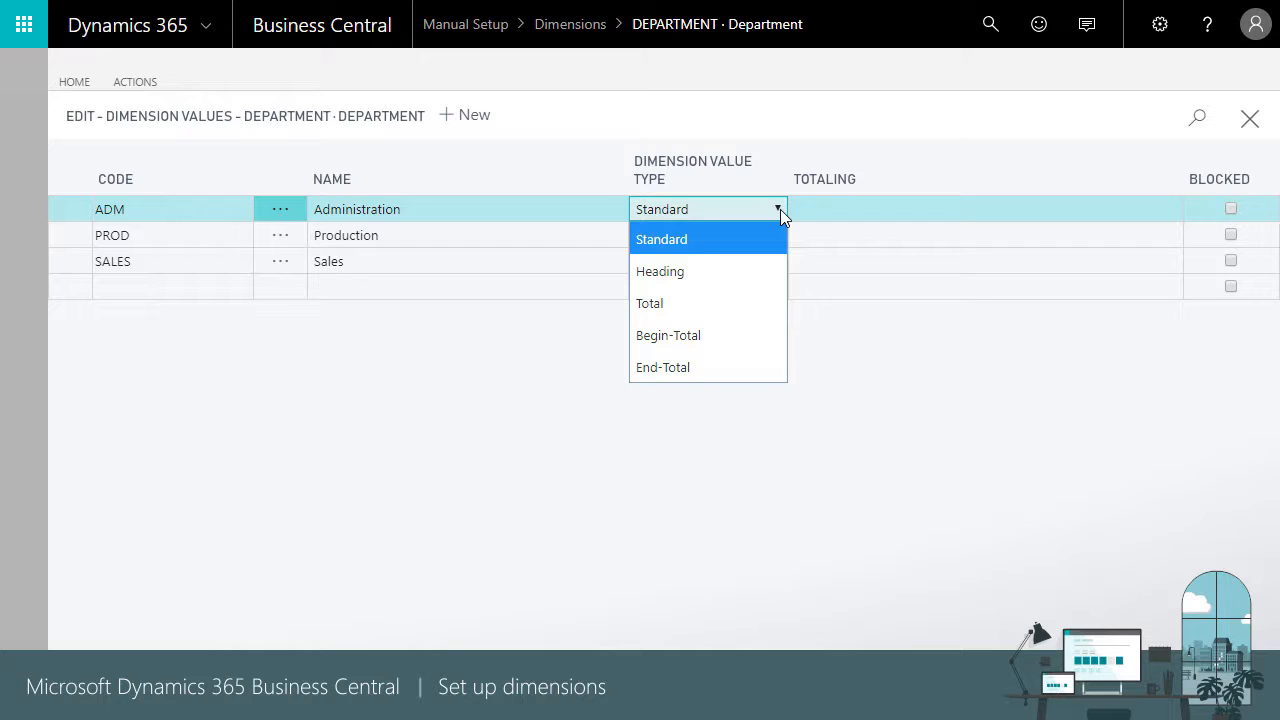
pyautogui.click(895, 149)
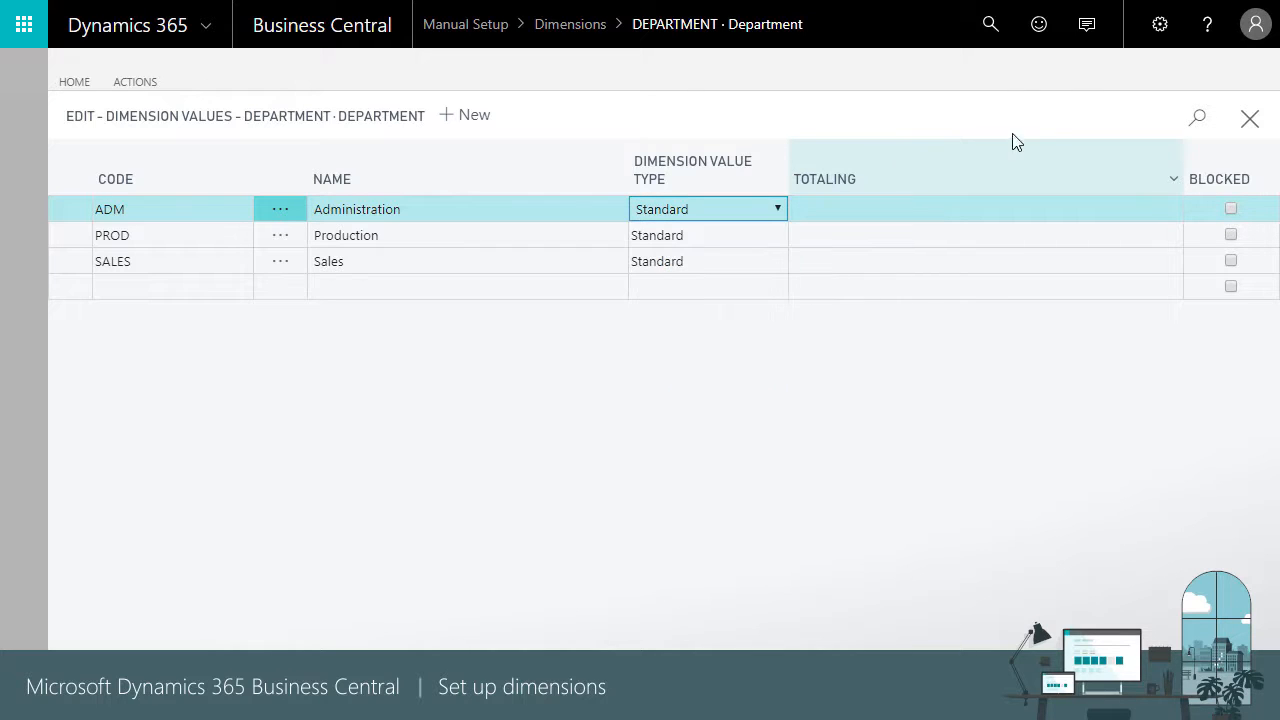
pyautogui.click(1249, 124)
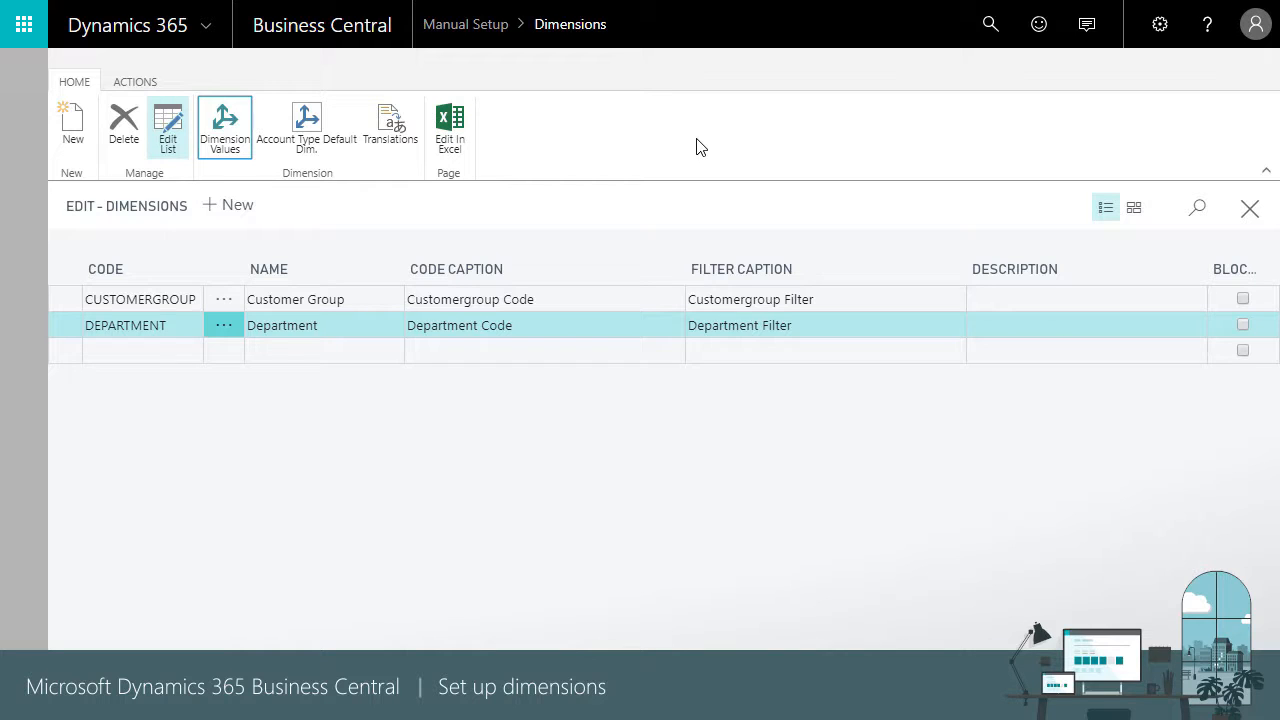
pyautogui.click(1249, 208)
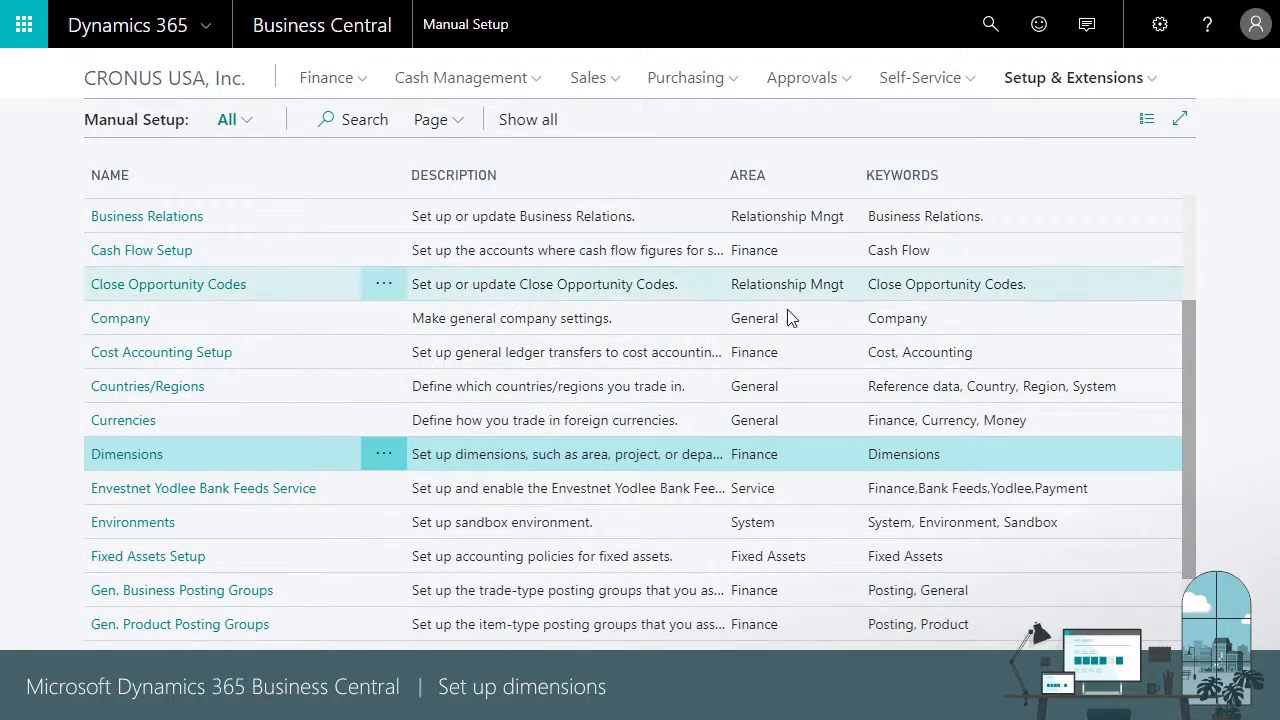
# Check the global dimension codes through Change Global Dimensions in General Ledger Setup, then close both pages
pyautogui.scroll(-1, 197, 508)
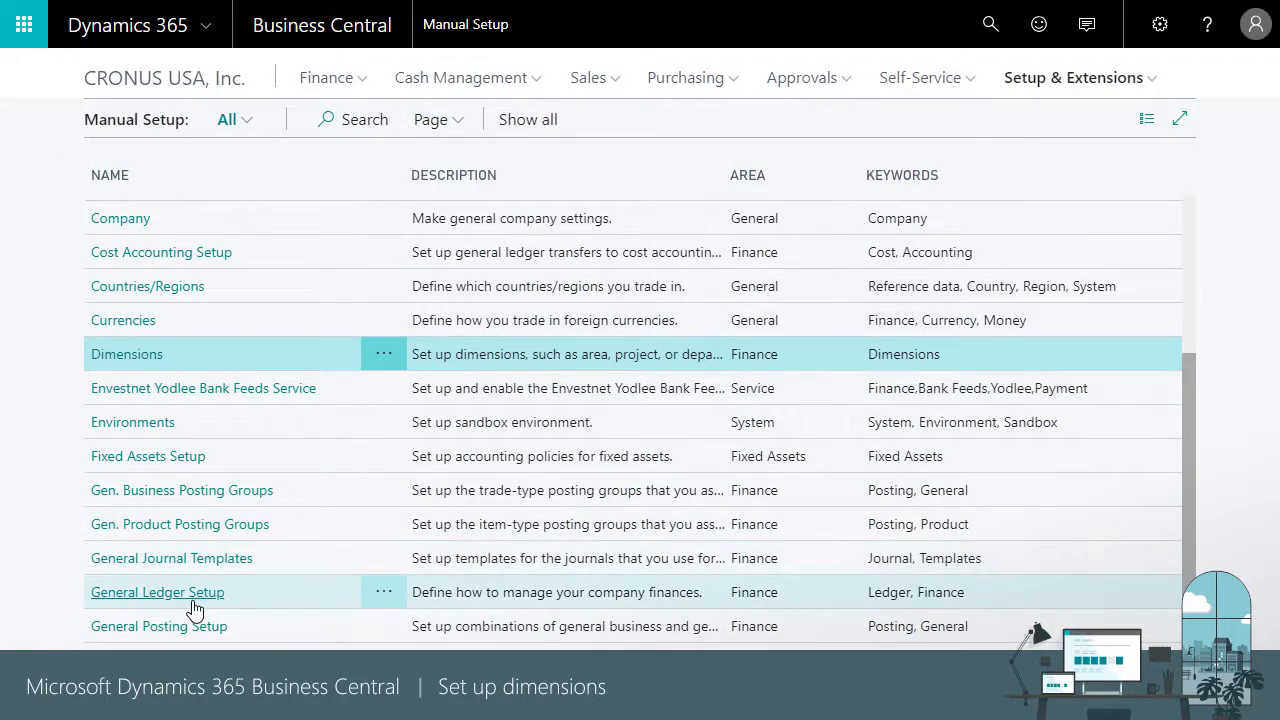
pyautogui.click(194, 600)
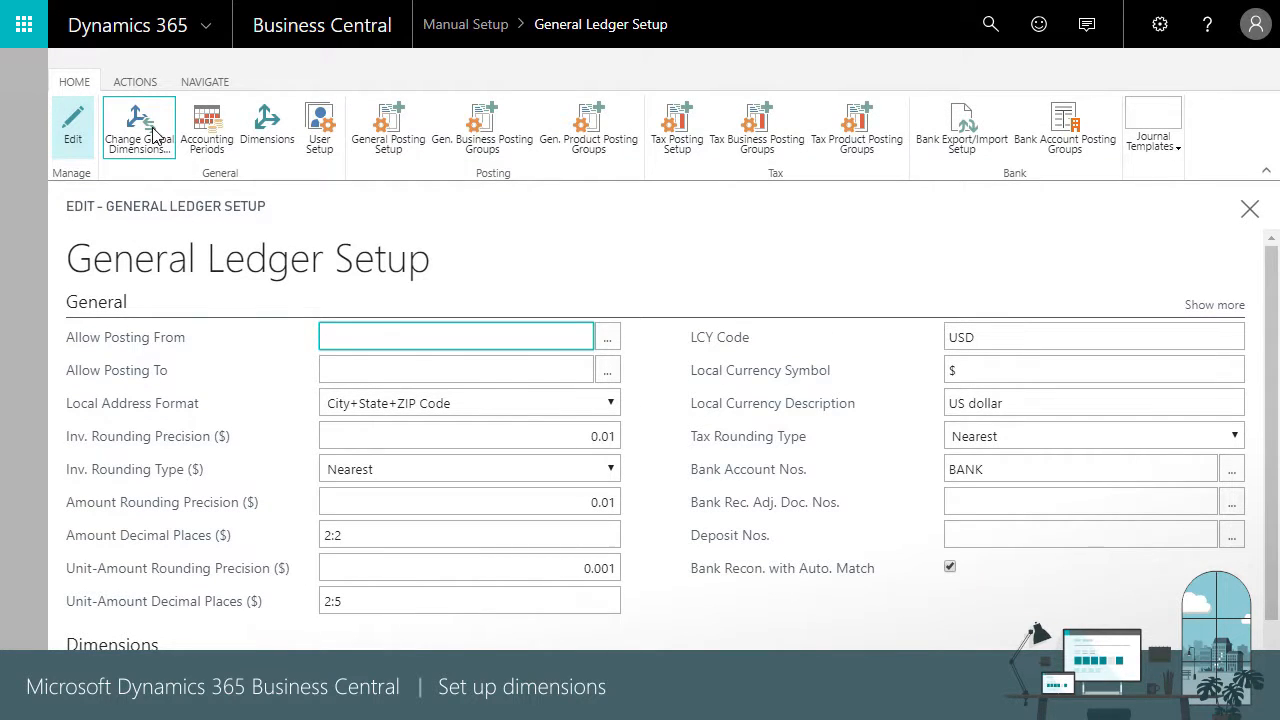
pyautogui.click(152, 133)
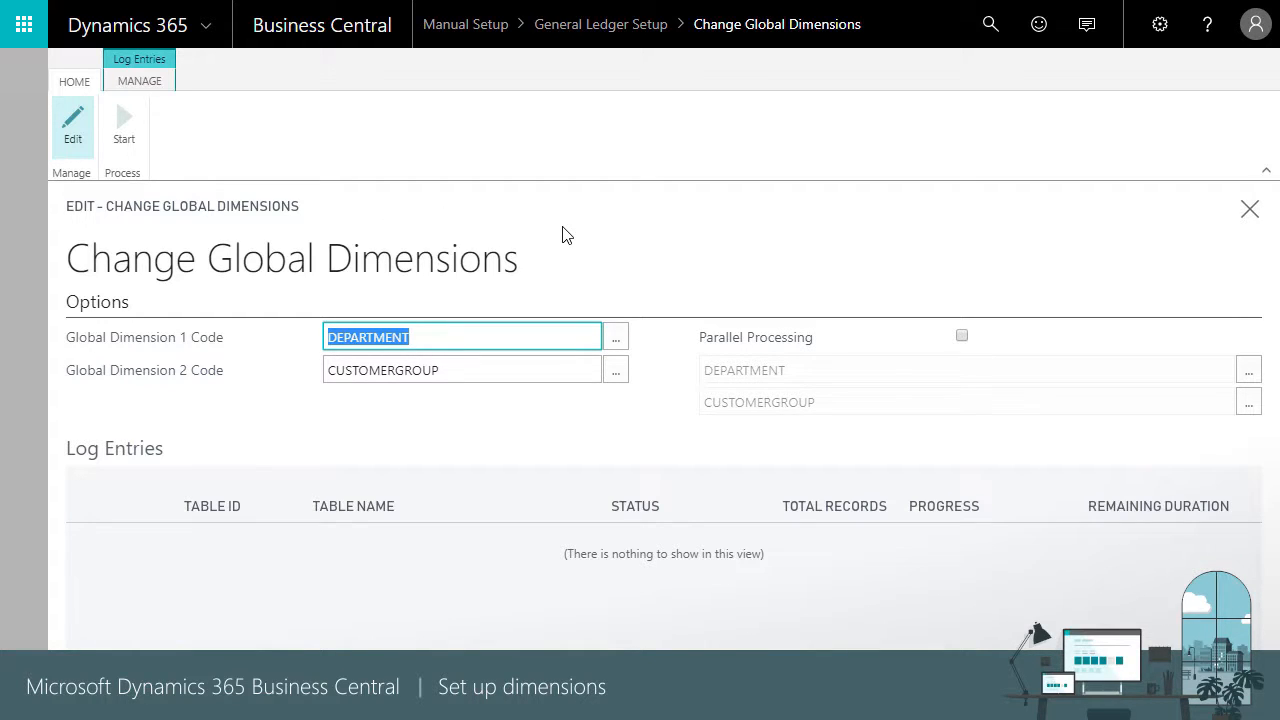
pyautogui.click(1241, 212)
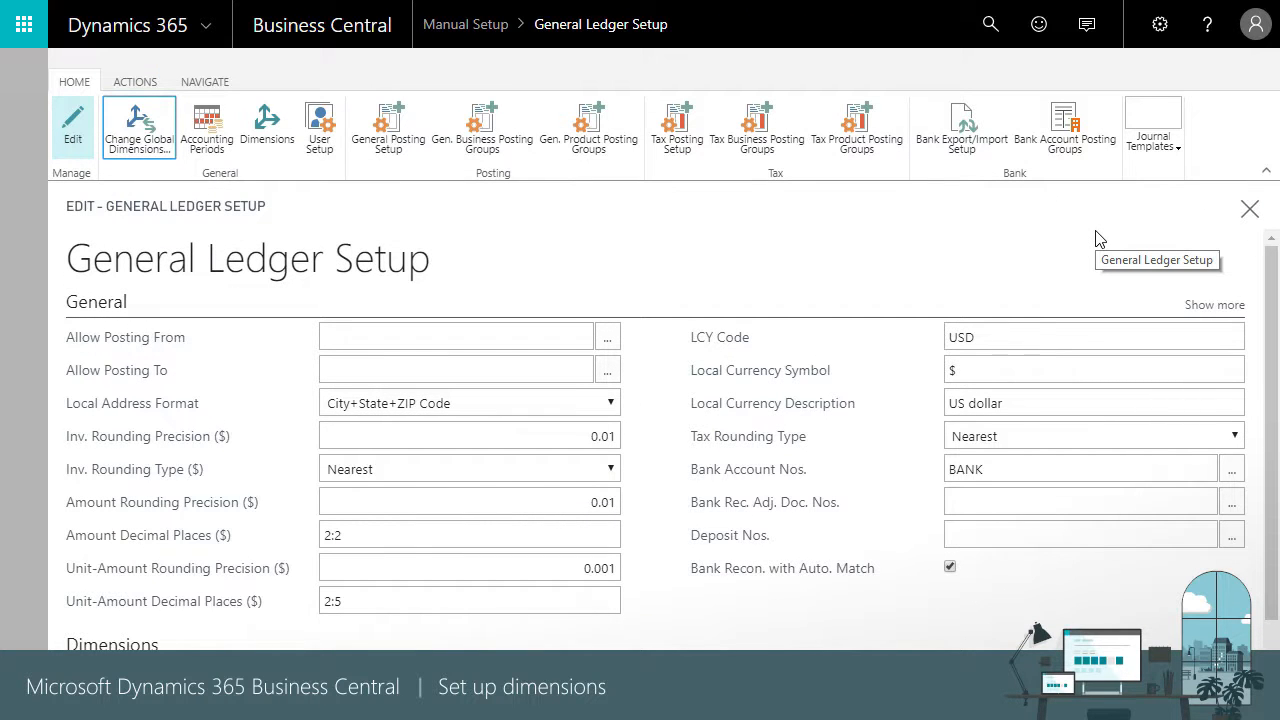
pyautogui.click(1249, 209)
# Review the School of Fine Art customer's default dimensions and value posting options, keeping Same Code for DEPARTMENT
pyautogui.click(218, 84)
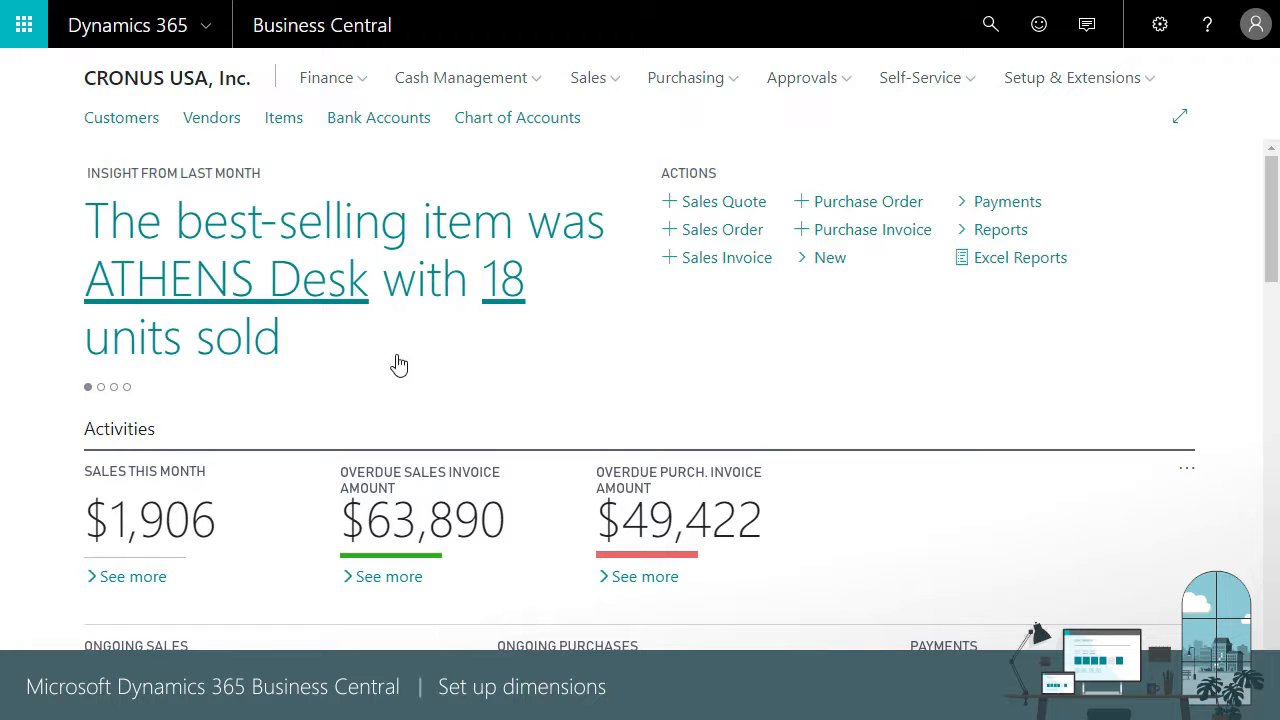
pyautogui.click(121, 118)
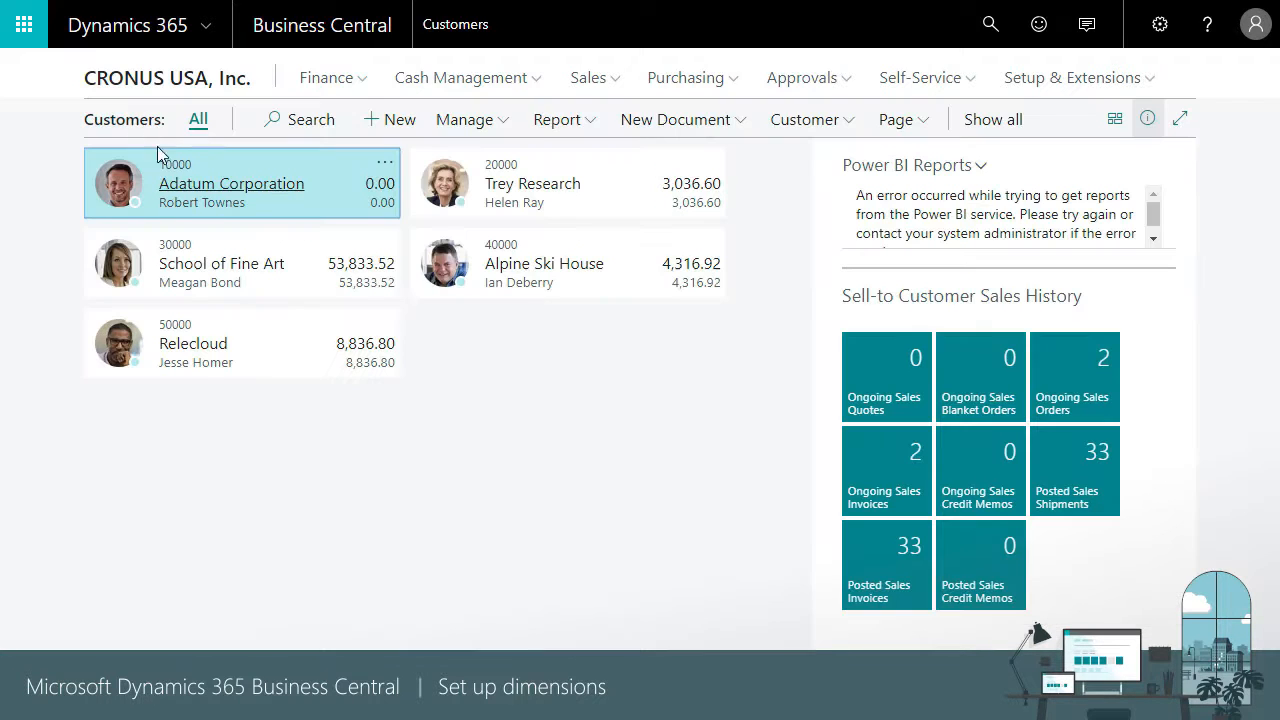
pyautogui.click(228, 270)
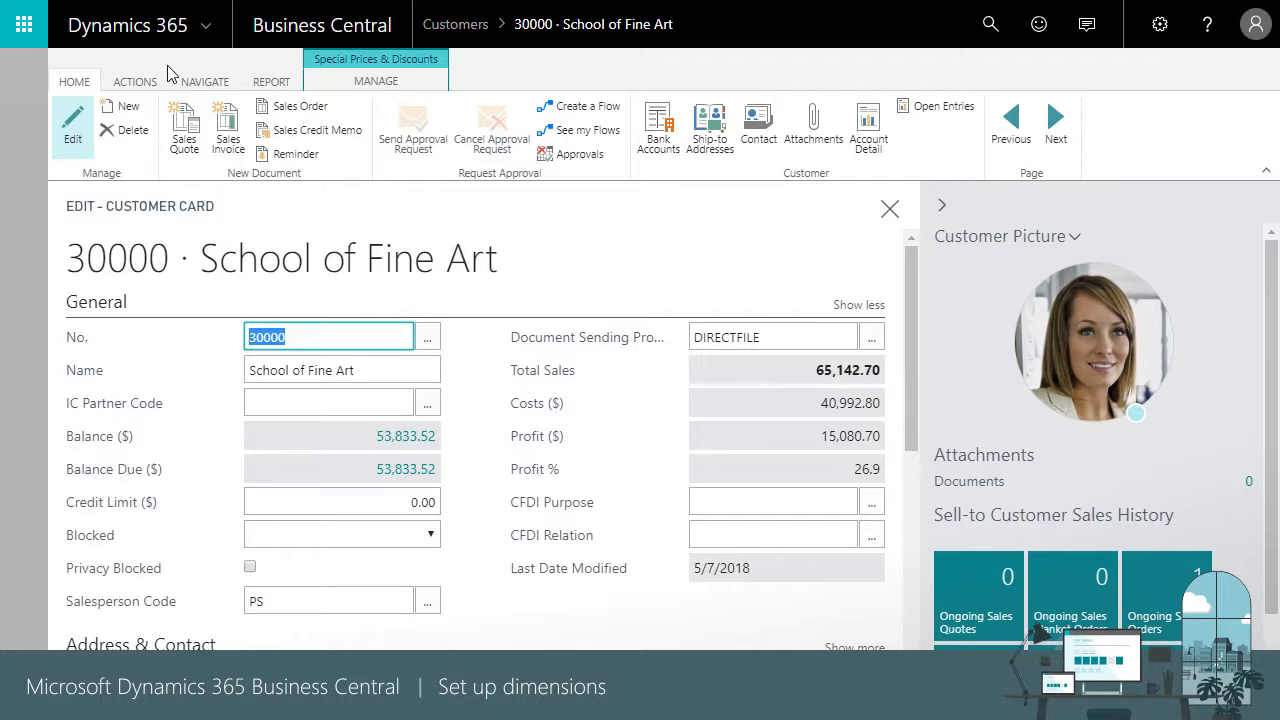
pyautogui.click(205, 81)
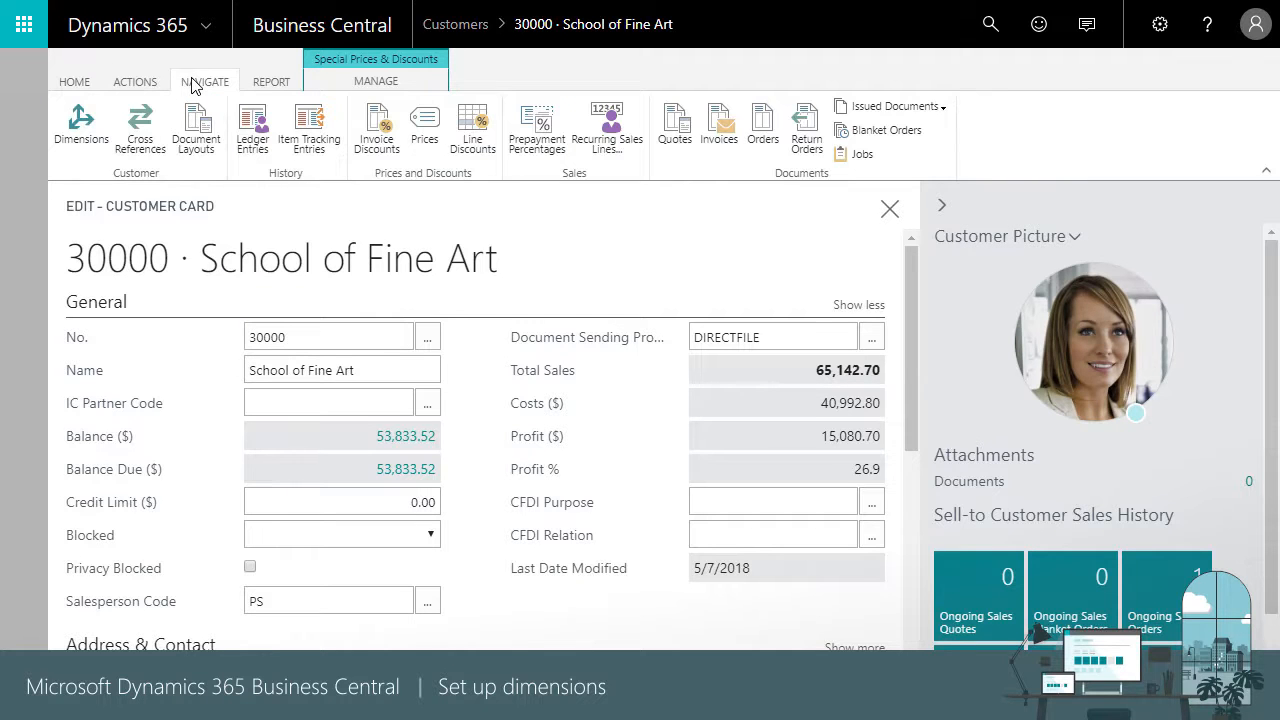
pyautogui.click(82, 127)
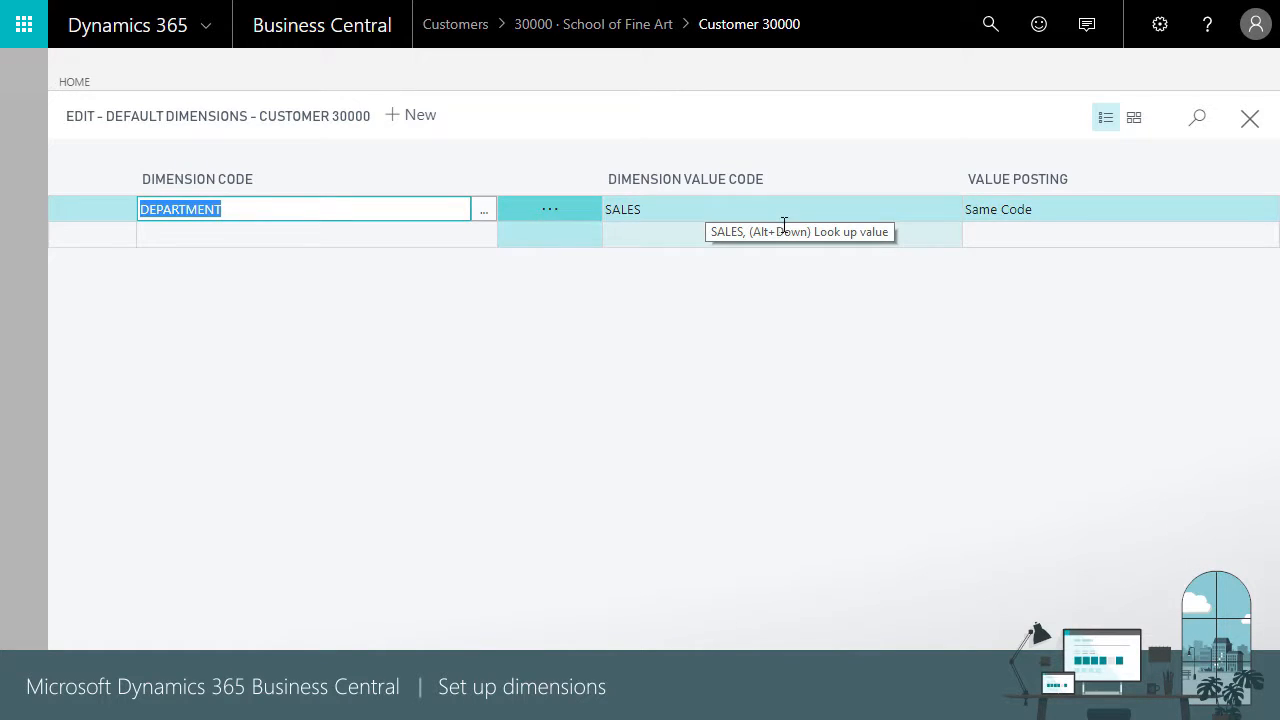
pyautogui.click(1084, 212)
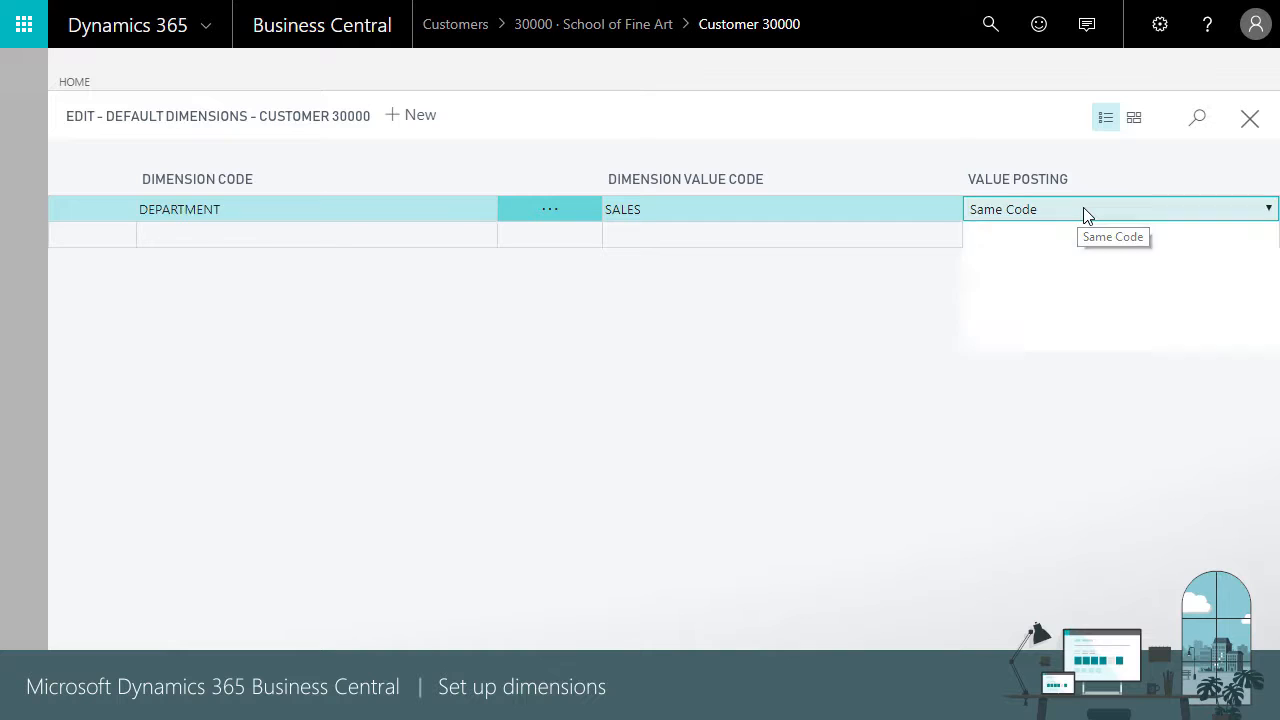
pyautogui.click(1028, 302)
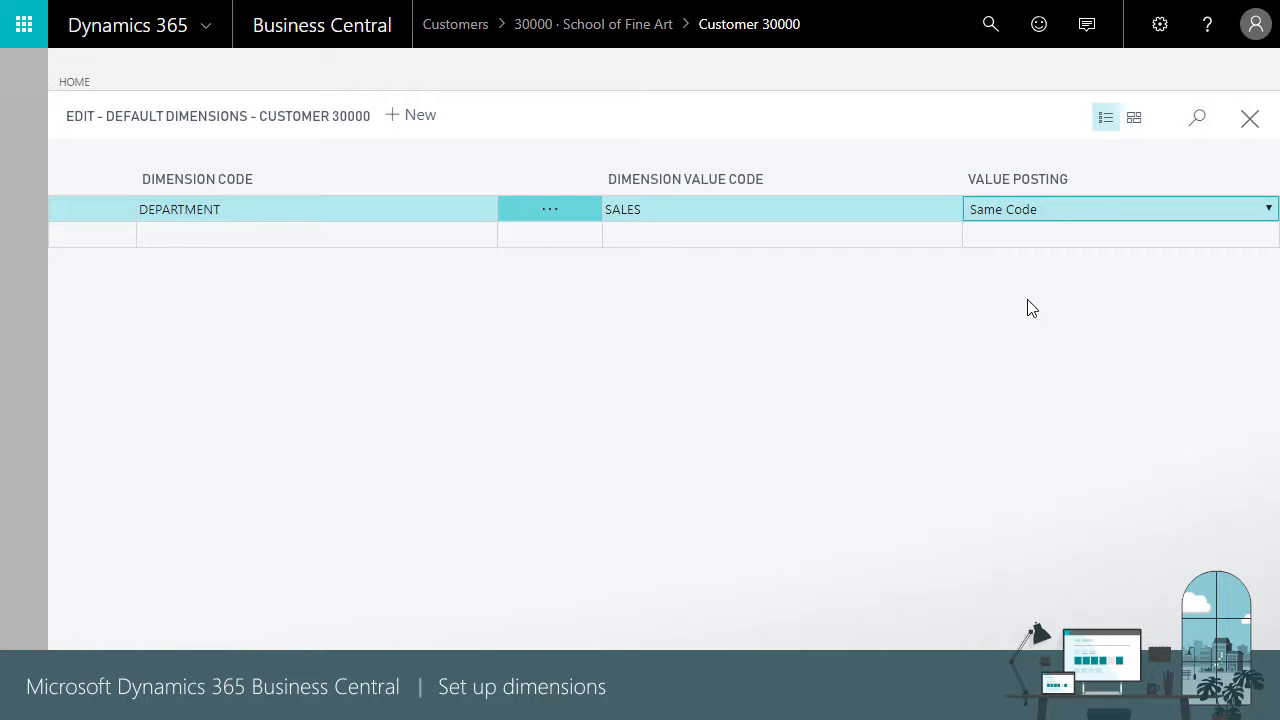
pyautogui.click(1252, 130)
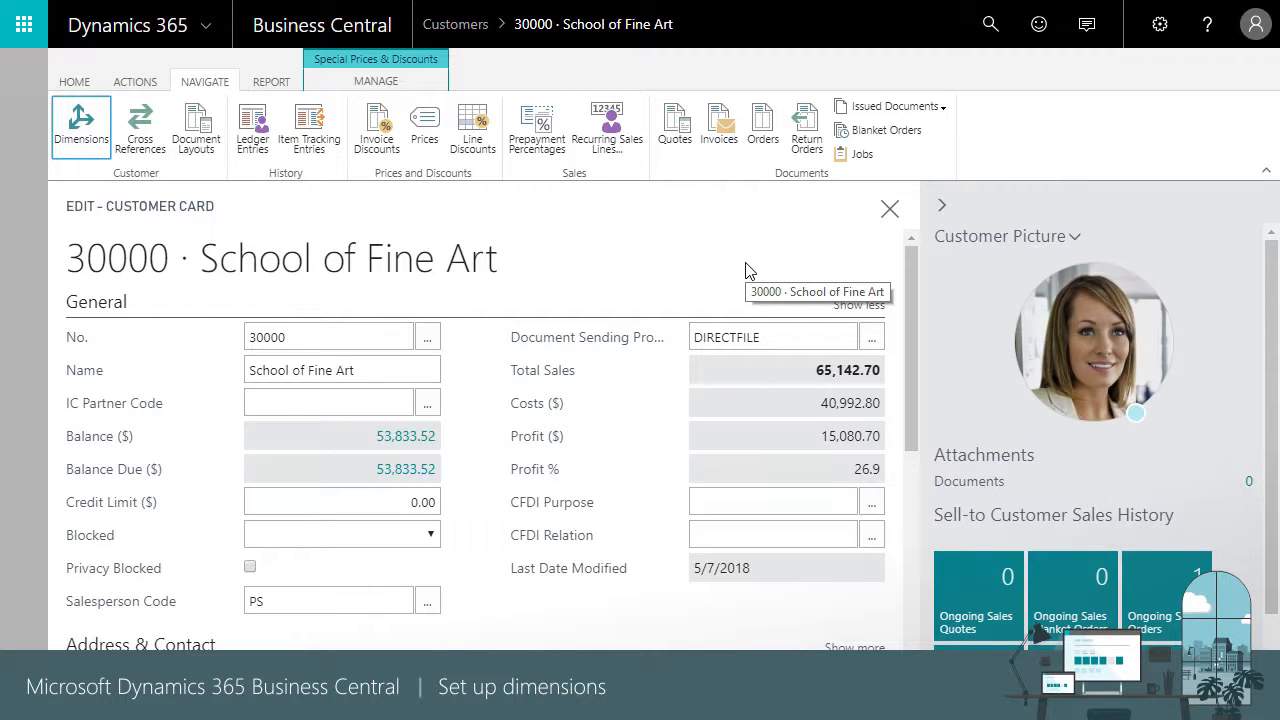
# Find Default Dimension Priorities by searching for "default", examine the Customer, Salesperson/Purchaser and Item priorities, and return to the customer list
pyautogui.click(988, 26)
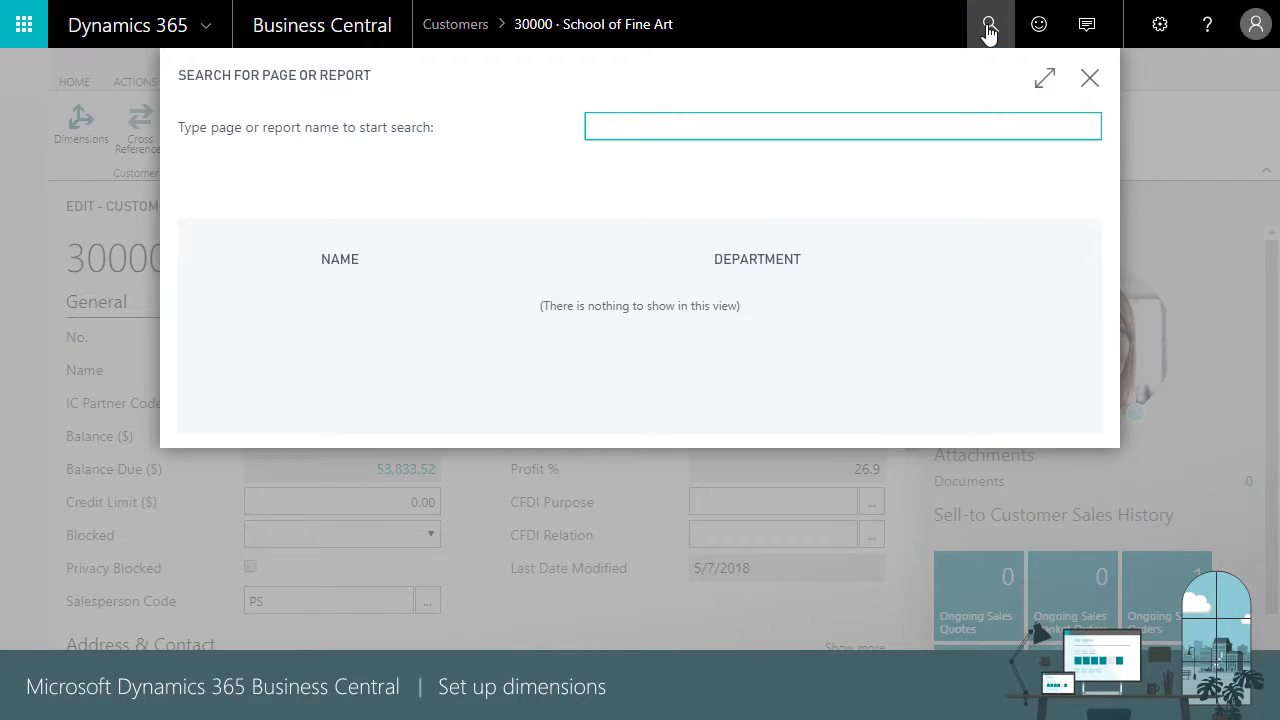
pyautogui.write('default')
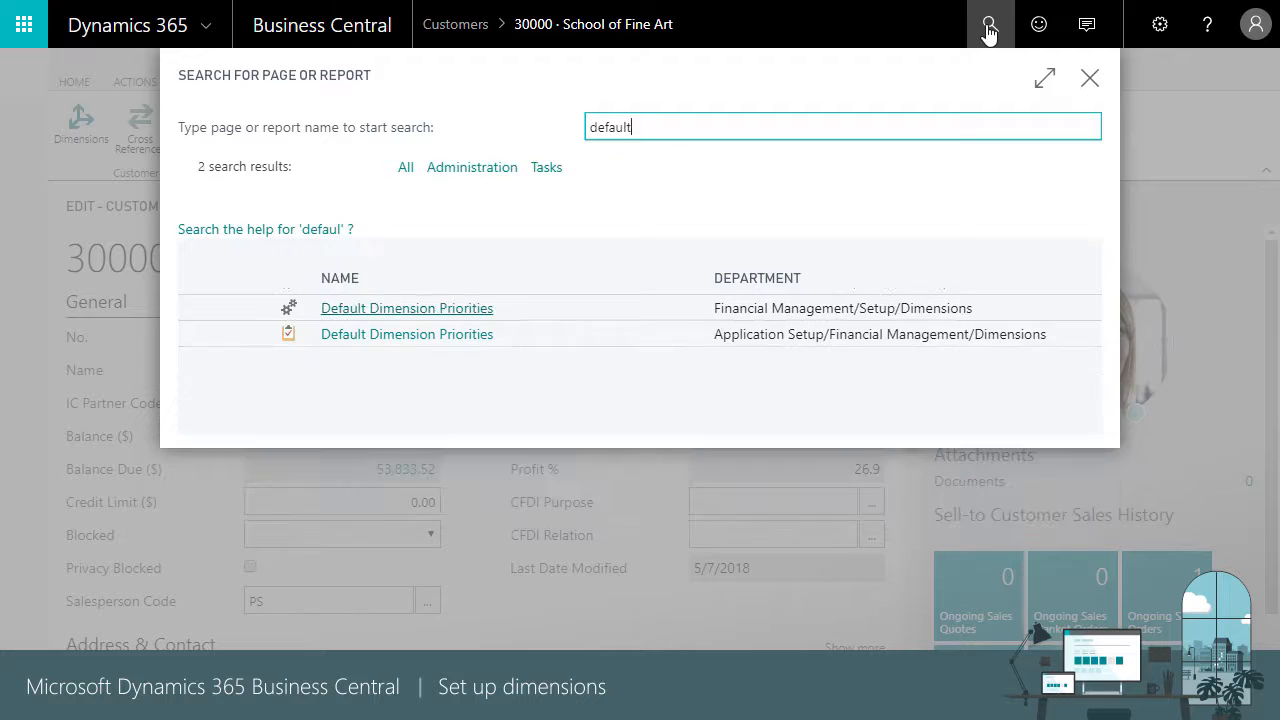
pyautogui.click(455, 310)
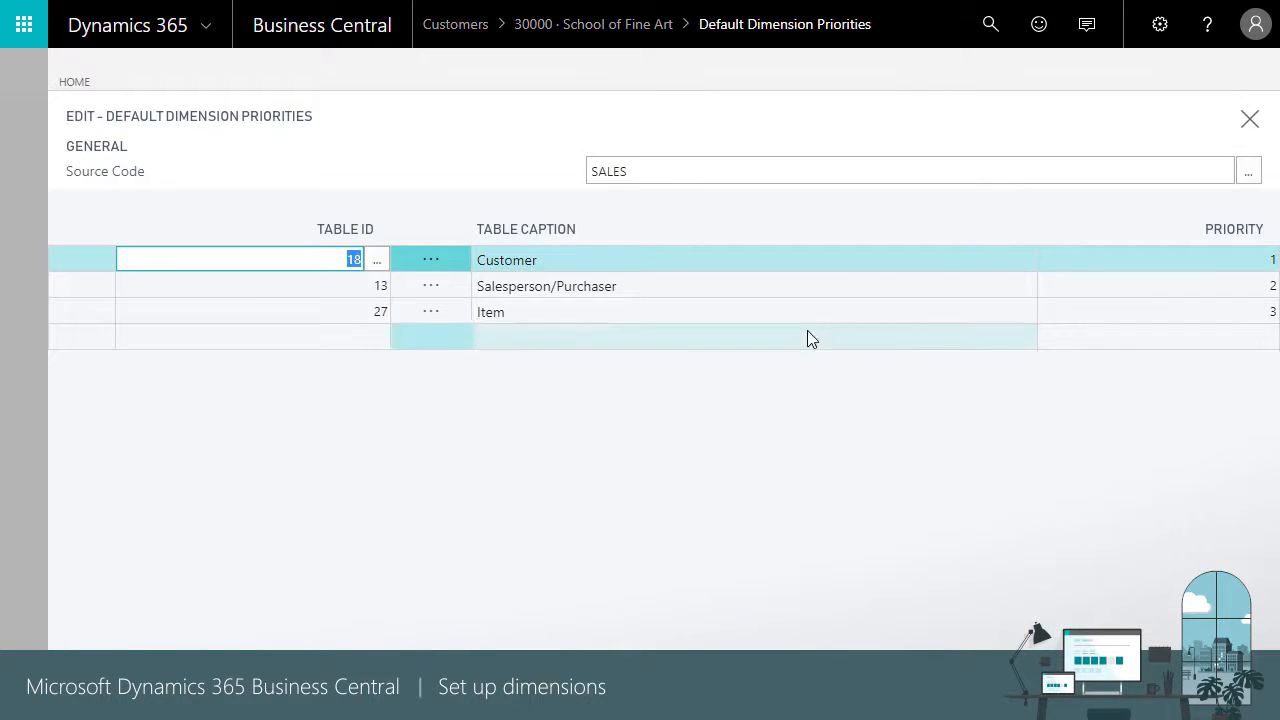
pyautogui.click(1162, 263)
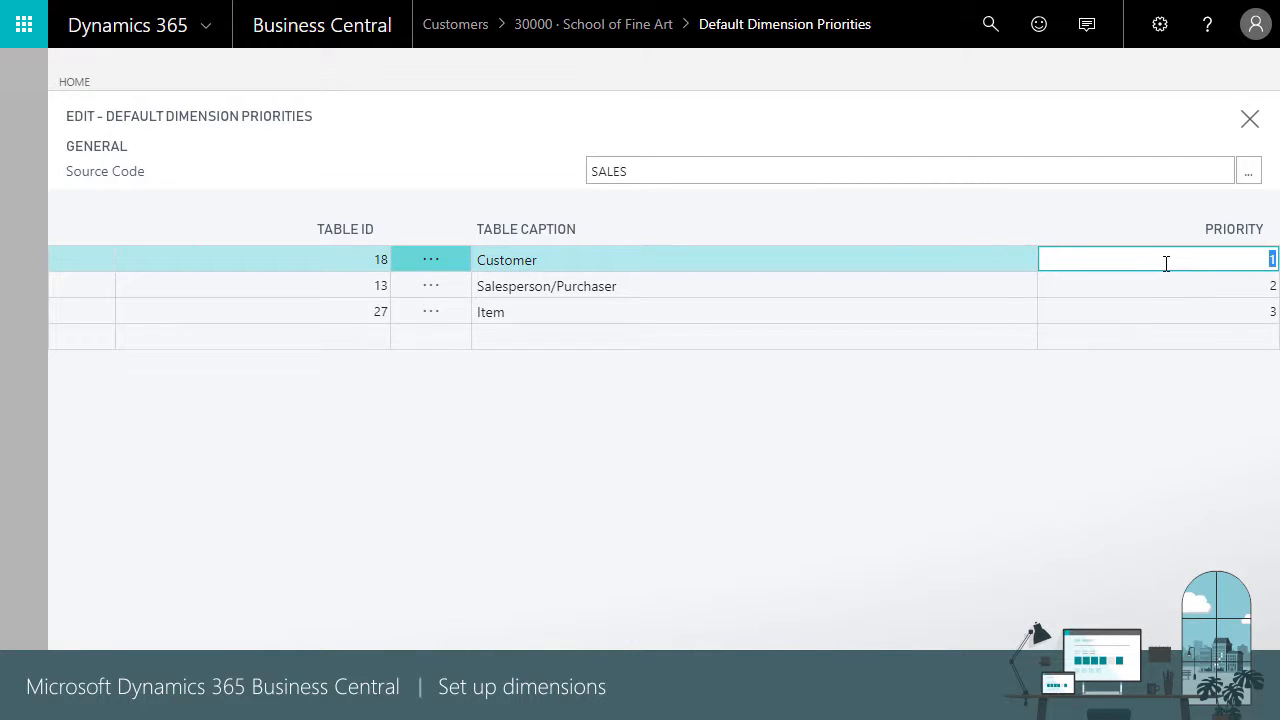
pyautogui.click(1160, 288)
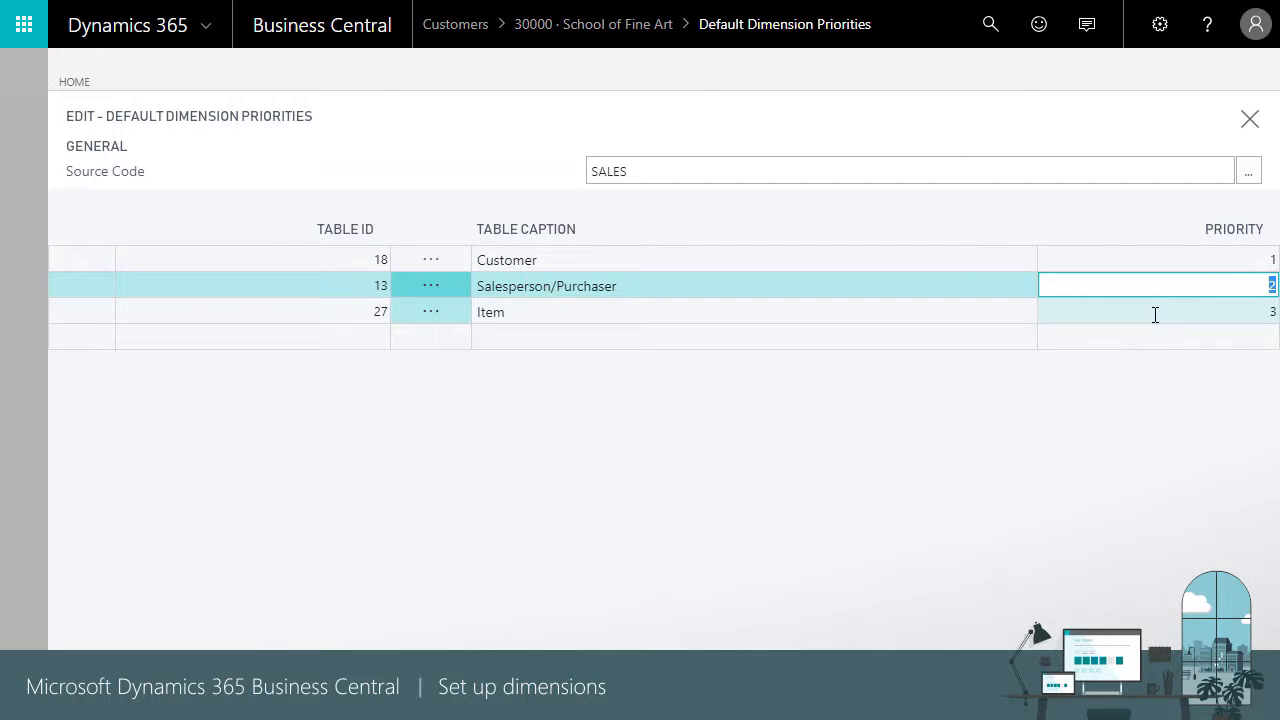
pyautogui.click(1155, 315)
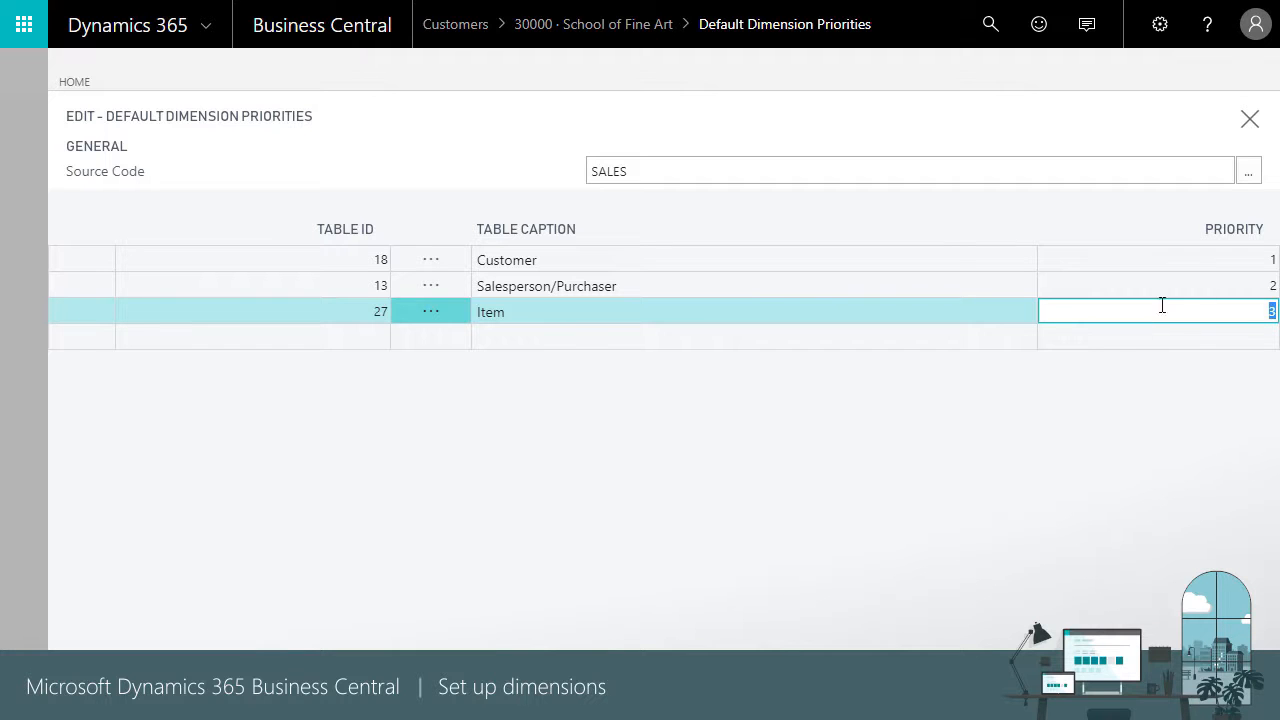
pyautogui.click(1249, 120)
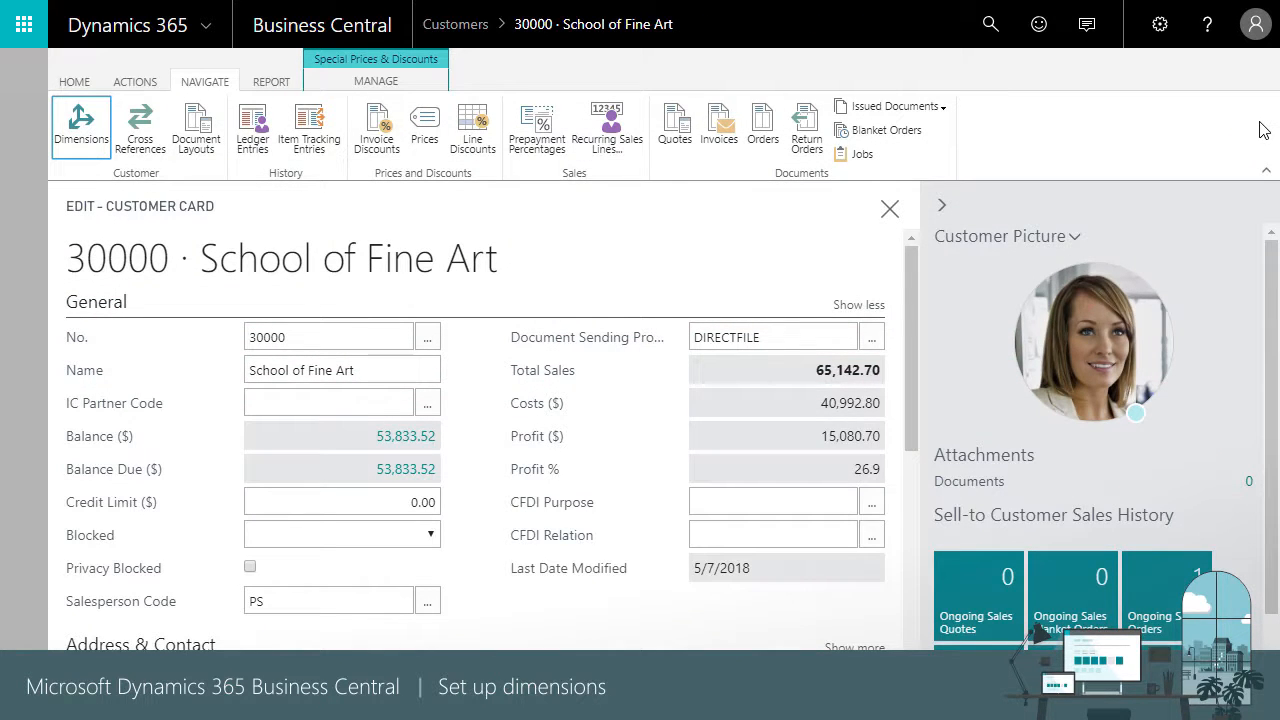
pyautogui.click(890, 209)
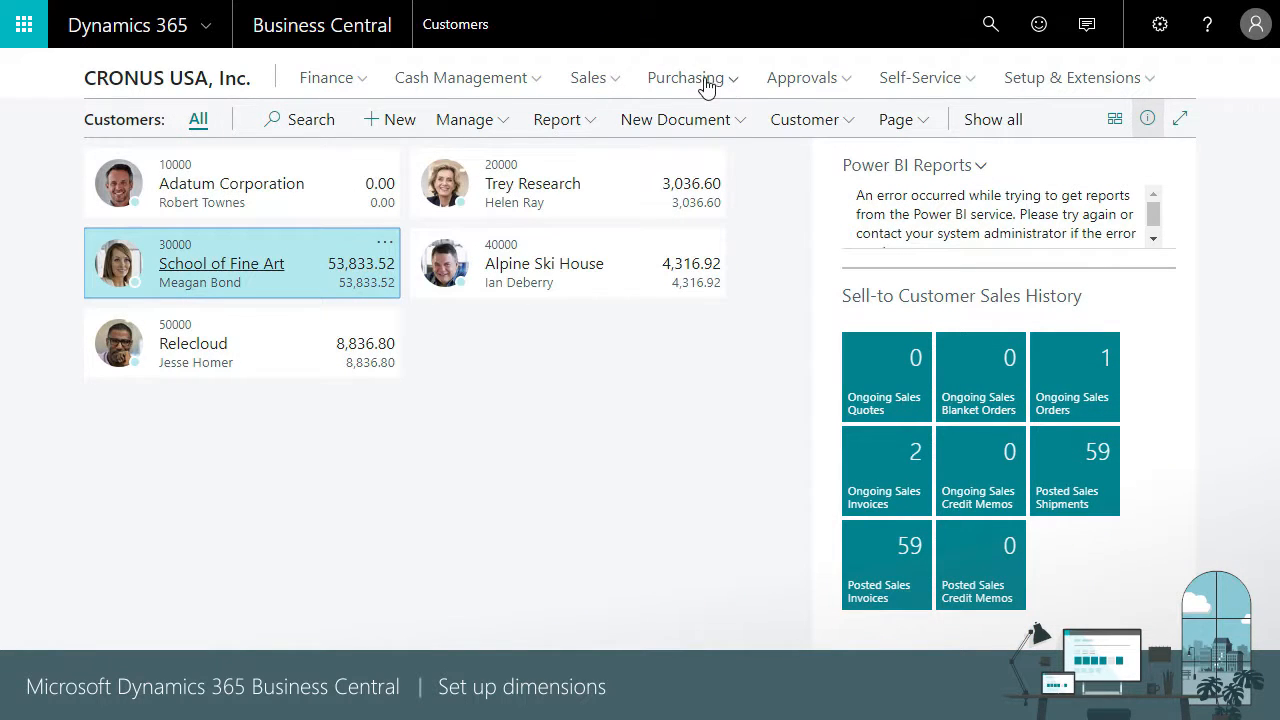
# Open the School of Fine Art sales invoice with posting date 4/5/2018 from the sales invoices list
pyautogui.click(607, 87)
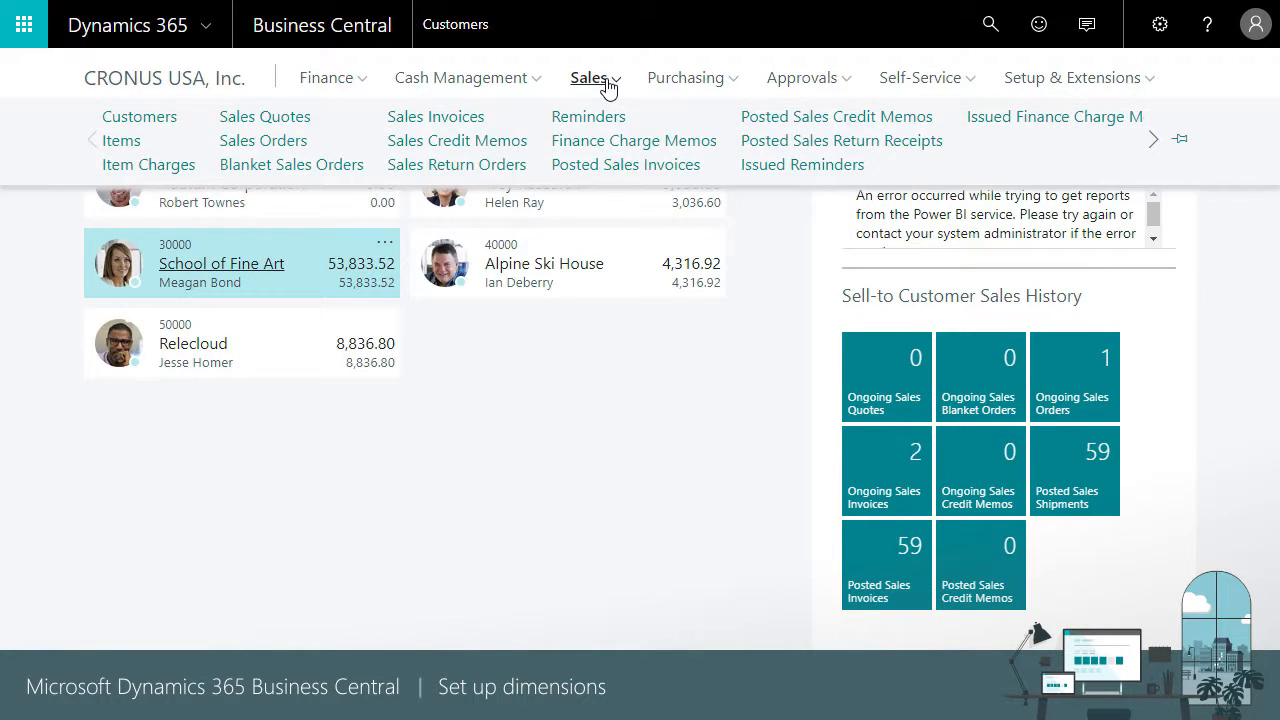
pyautogui.click(463, 118)
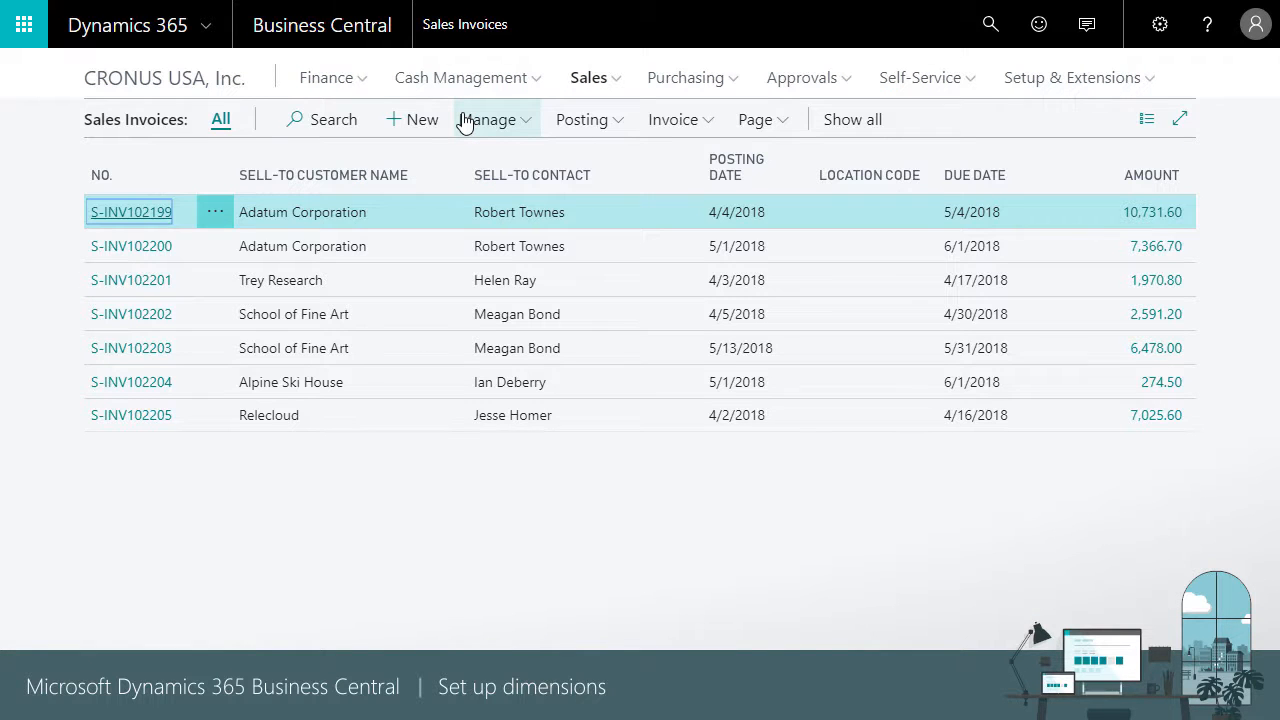
pyautogui.click(158, 323)
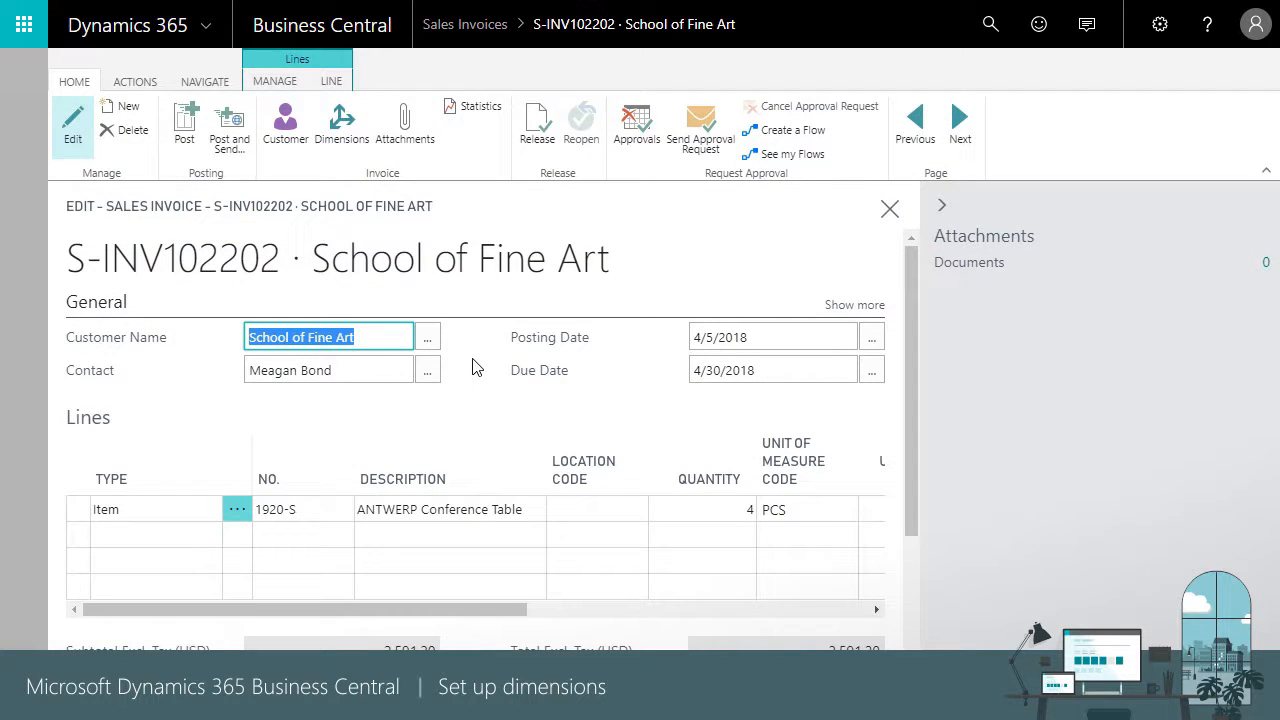
pyautogui.click(473, 359)
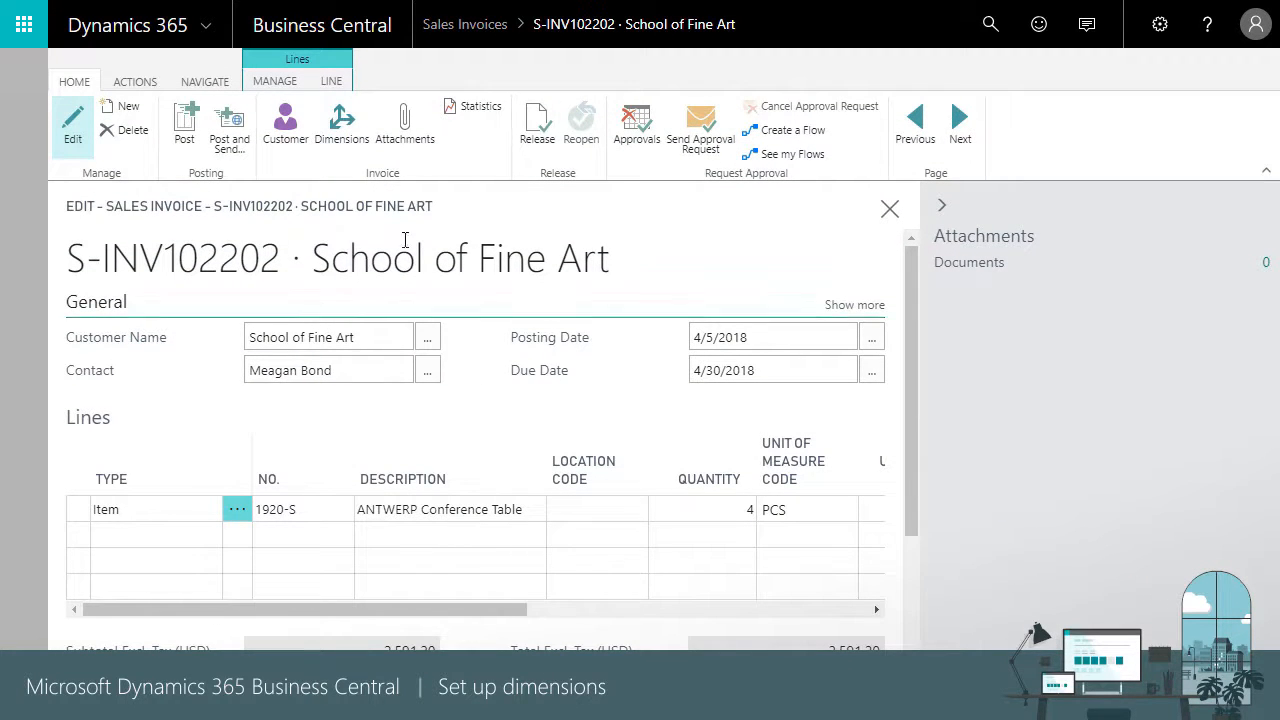
# Set the invoice's DEPARTMENT dimension value to ADM and apply the change to the invoice lines
pyautogui.click(342, 130)
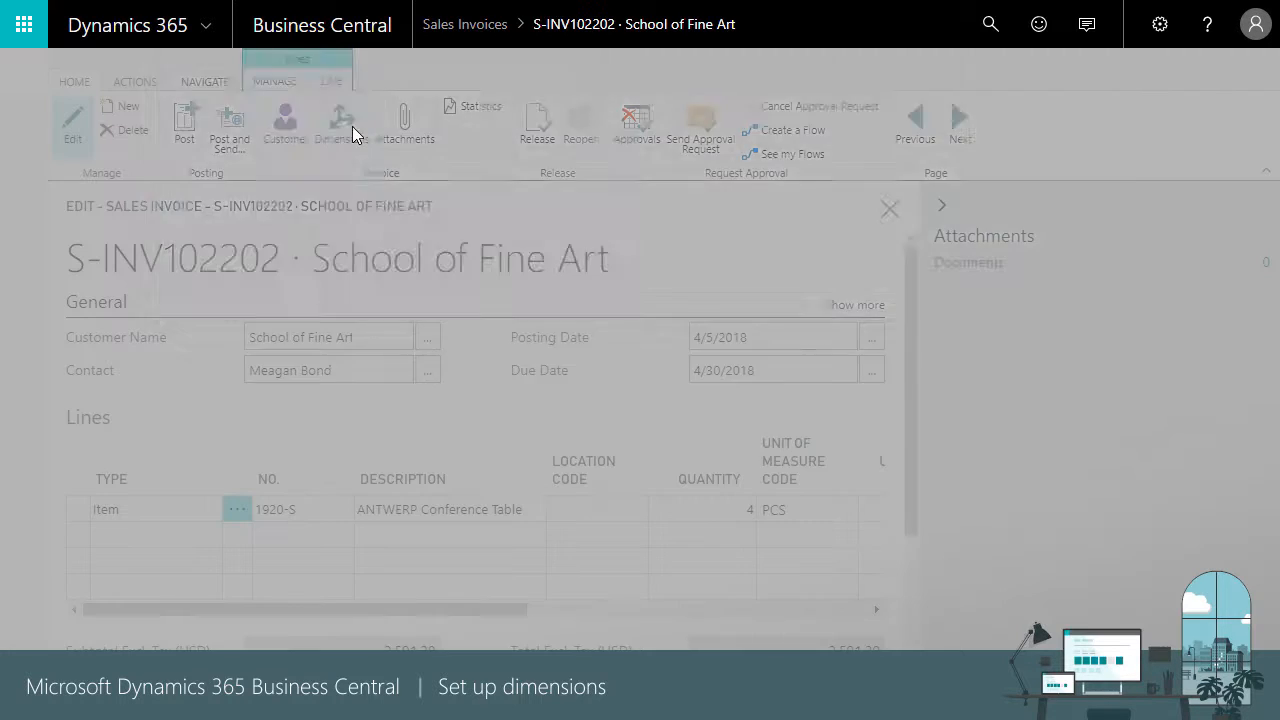
pyautogui.click(700, 230)
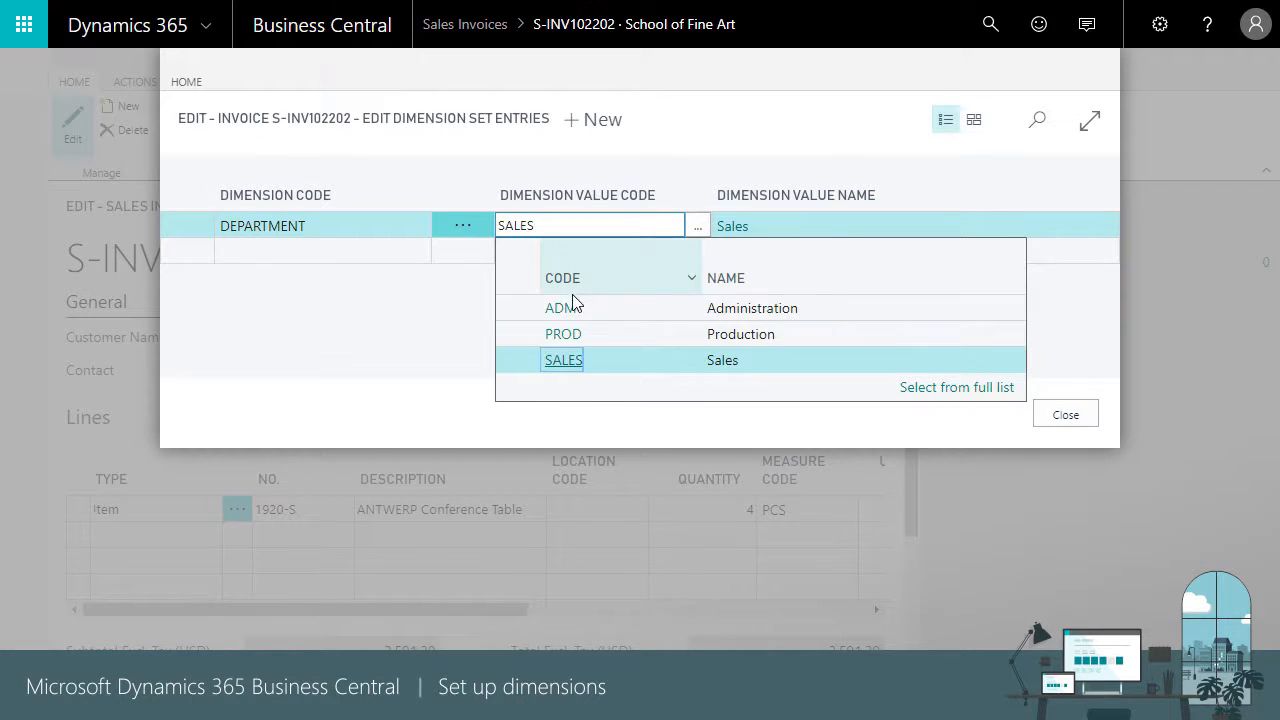
pyautogui.click(572, 309)
pyautogui.click(1066, 416)
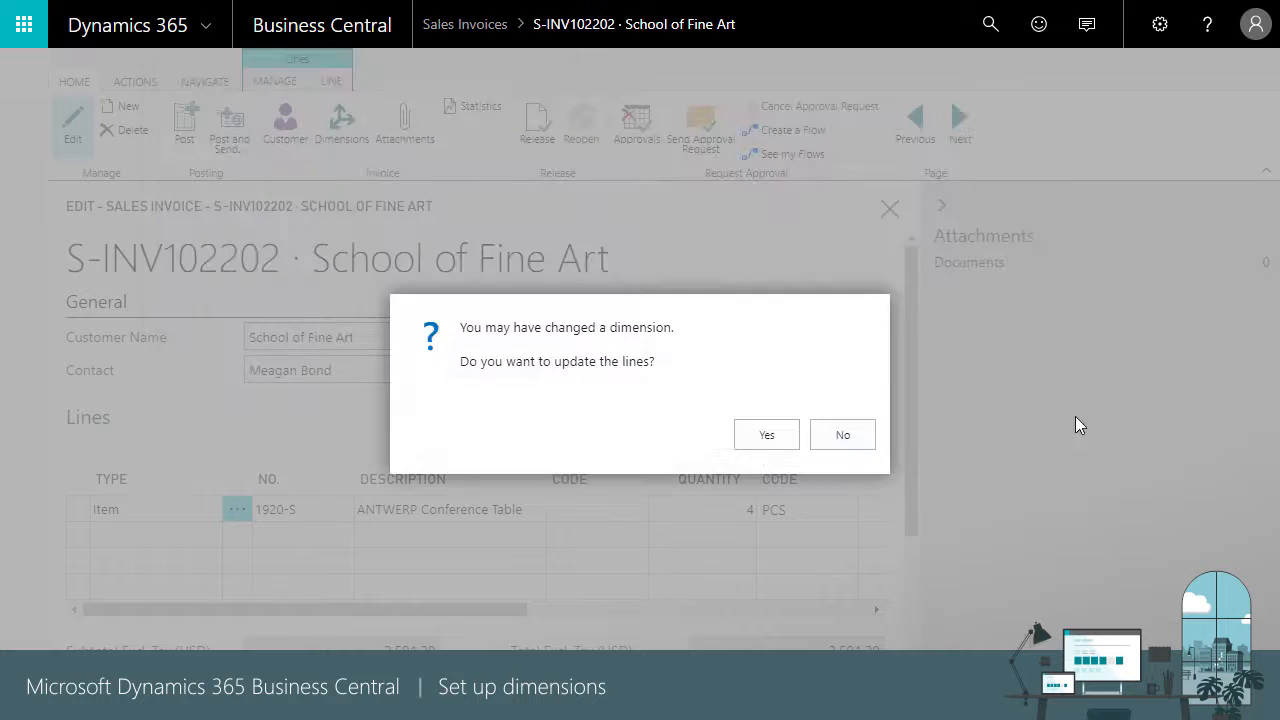
pyautogui.click(766, 436)
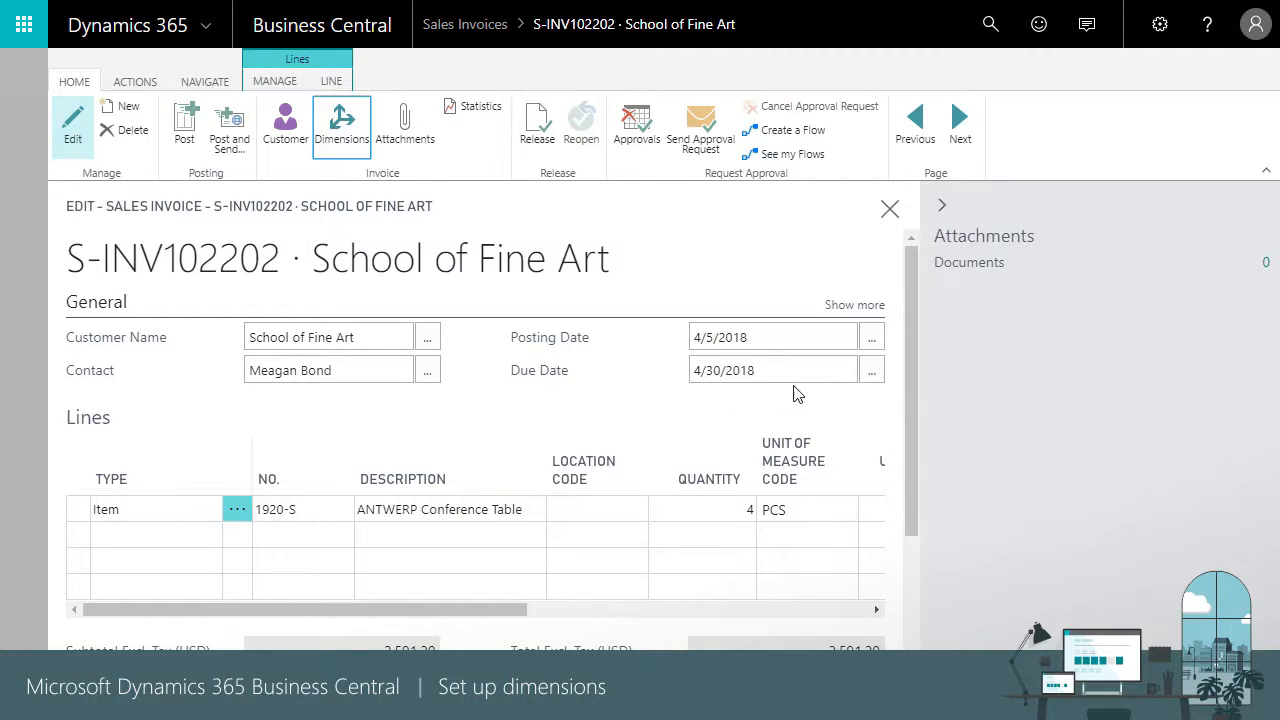
# Close the sales invoice without posting it and return to the CRONUS USA, Inc. home page
pyautogui.click(889, 212)
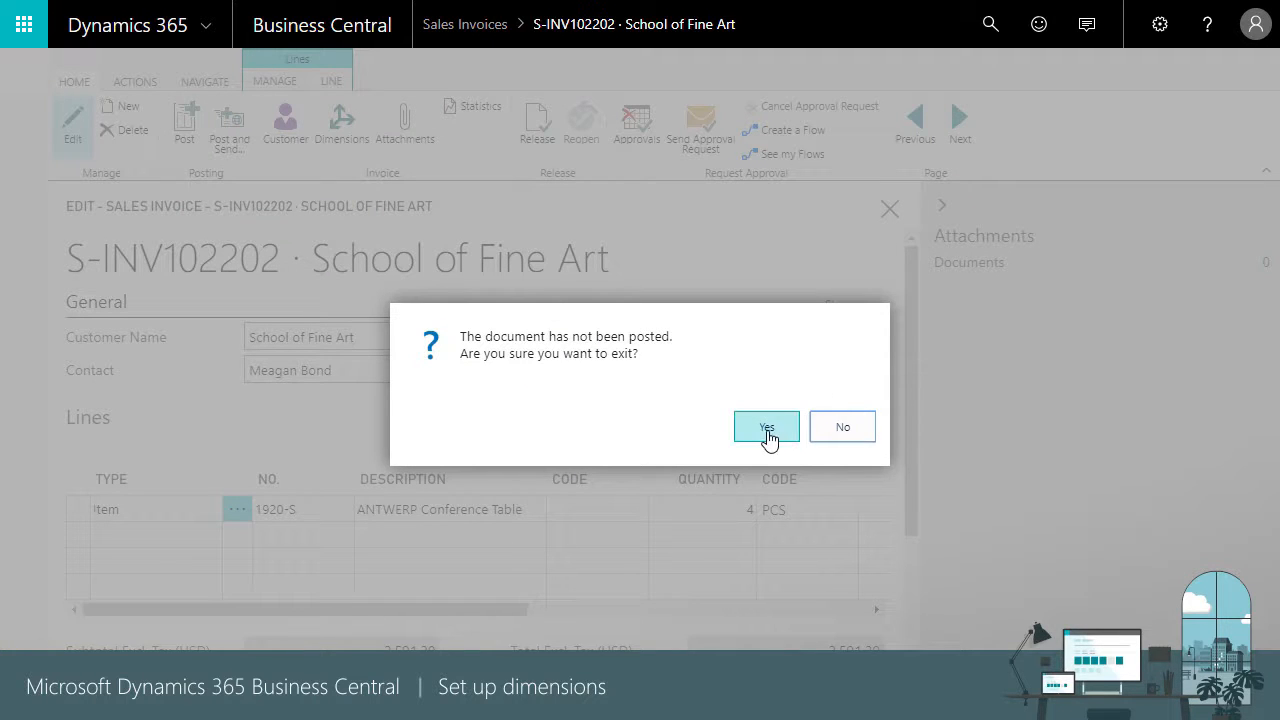
pyautogui.click(833, 432)
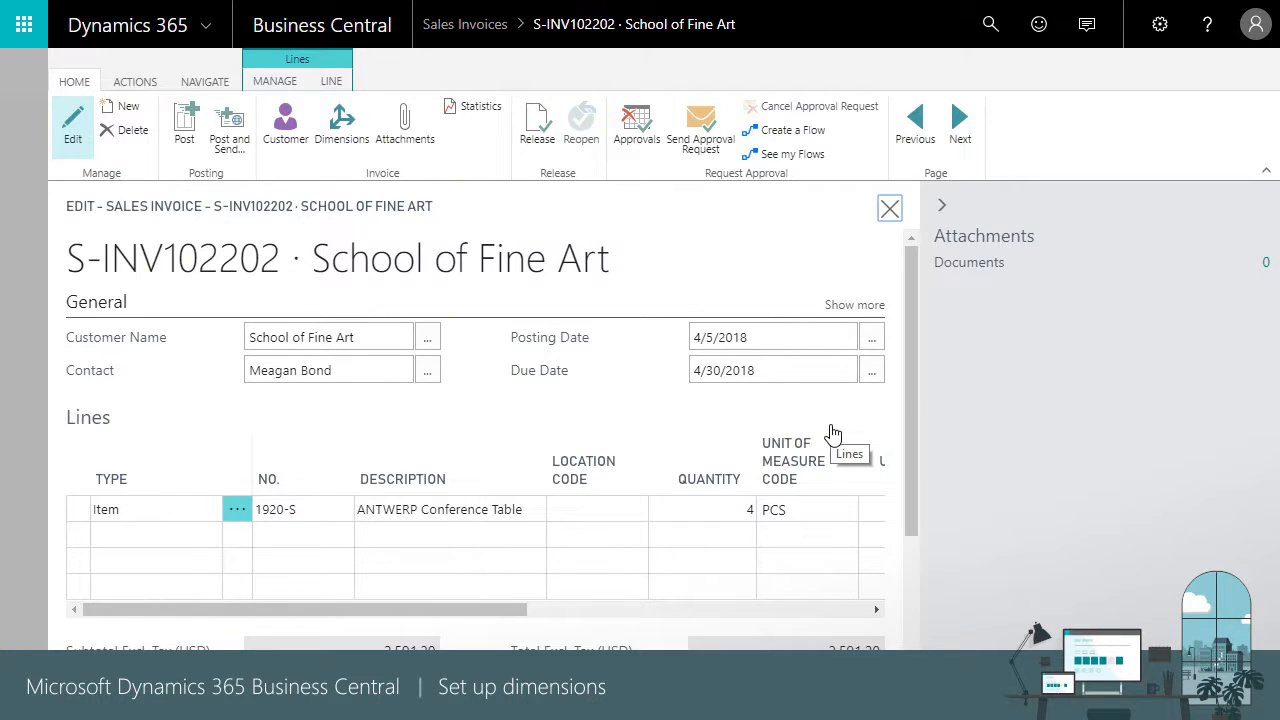
pyautogui.click(889, 208)
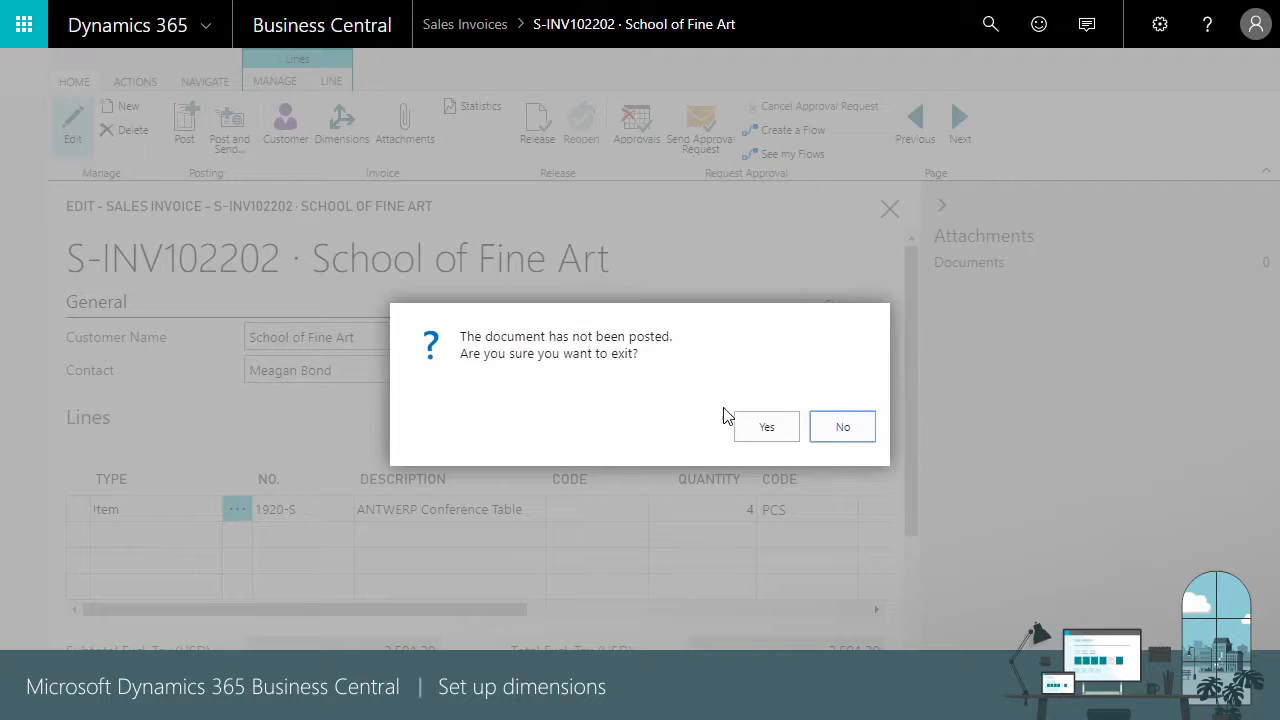
pyautogui.click(767, 429)
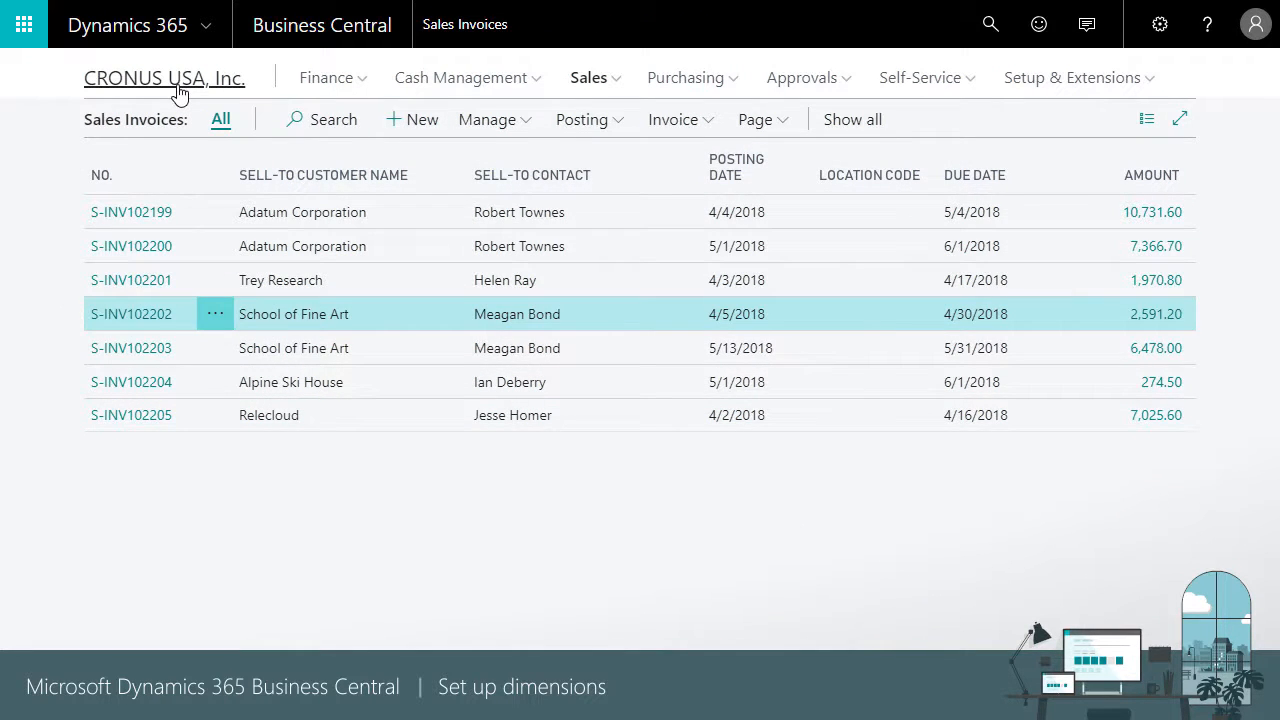
pyautogui.click(179, 90)
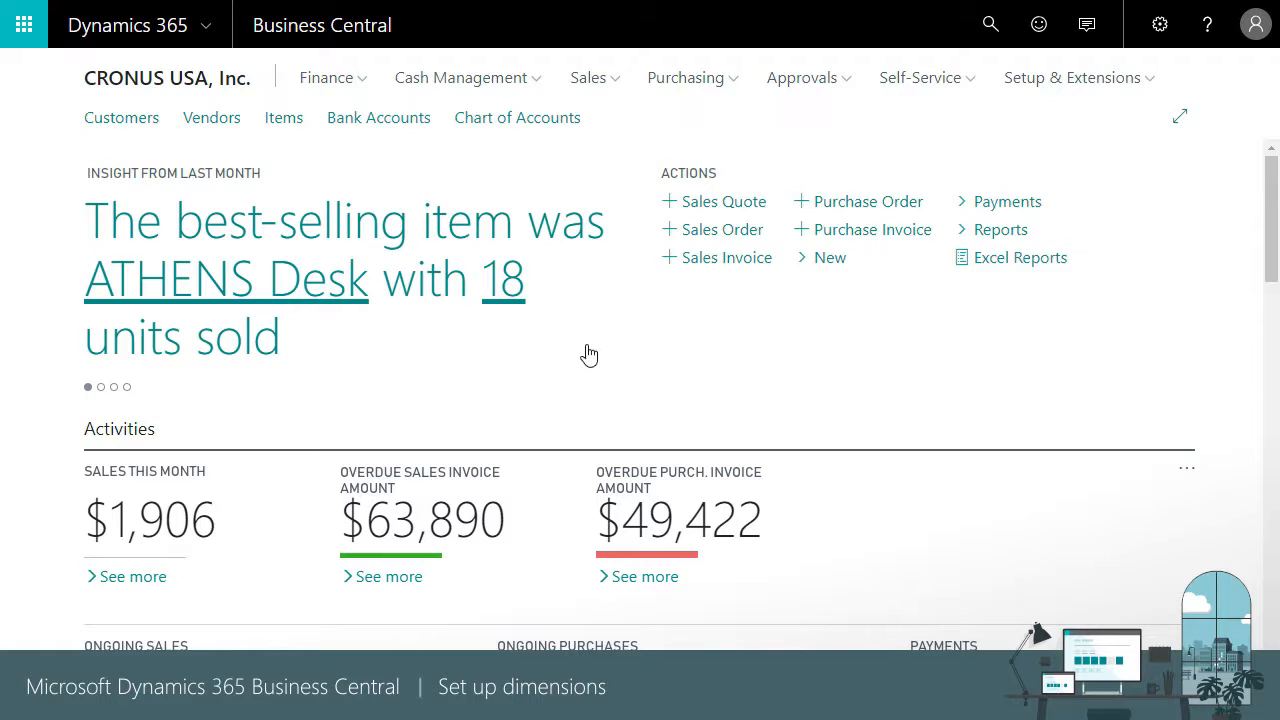